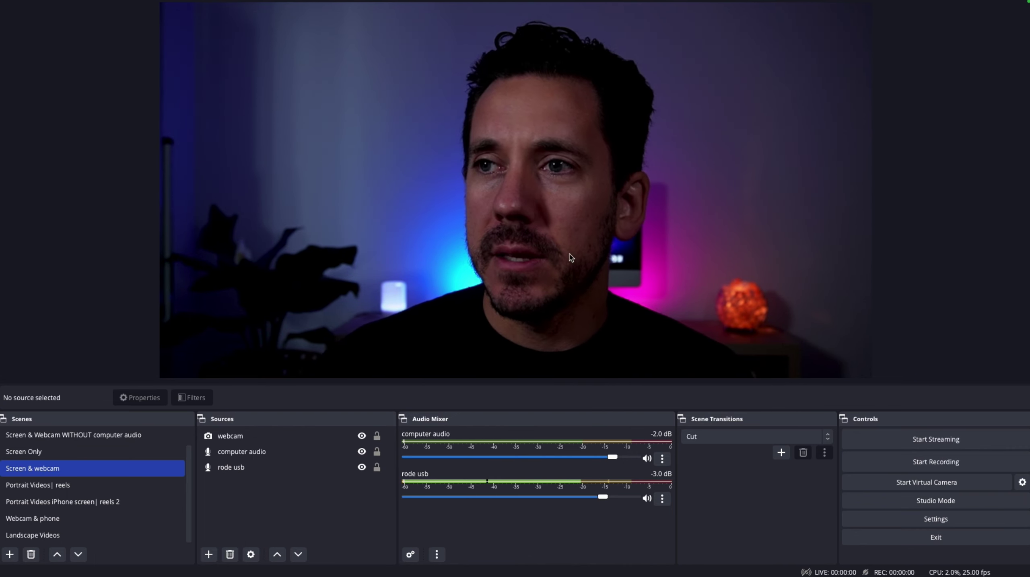
Step: Shrink the webcam slightly, insetting it 14 px from the top and 25 px from the right
left_click(756, 143)
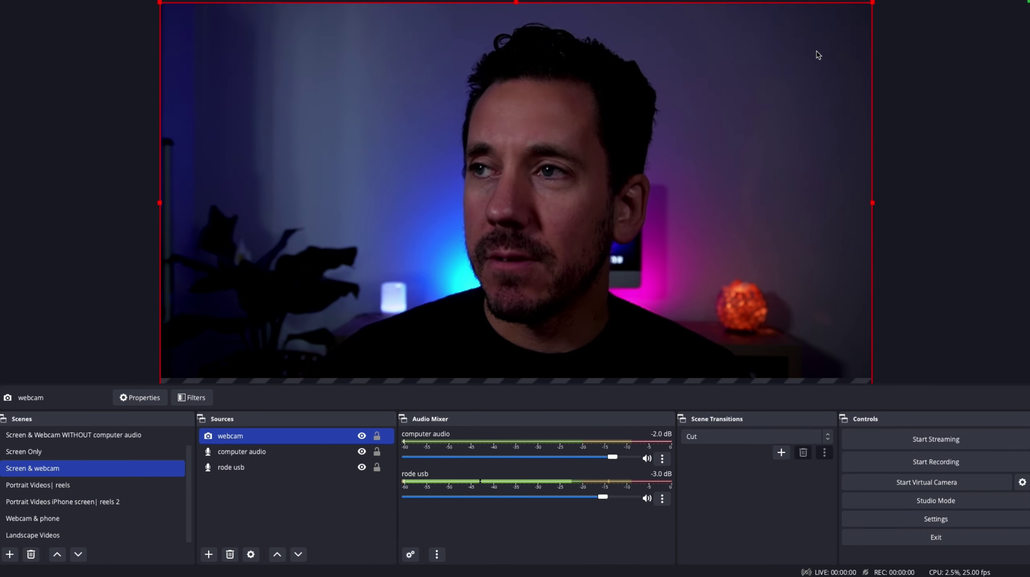
left_click_drag(872, 3, 808, 7)
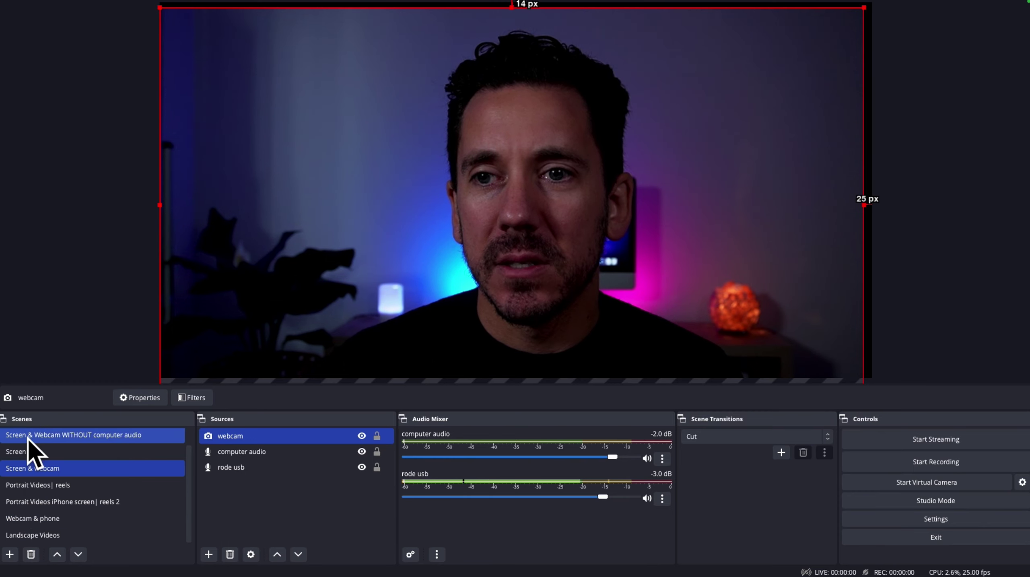
Step: Add a new empty scene named 'Youtube Hello Video'
left_click(10, 554)
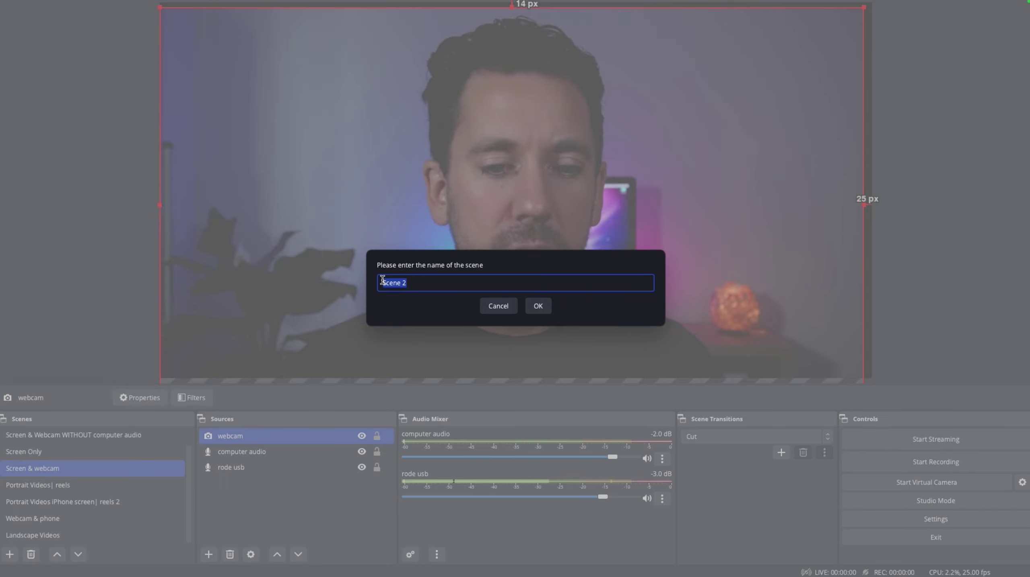
type("Youtu")
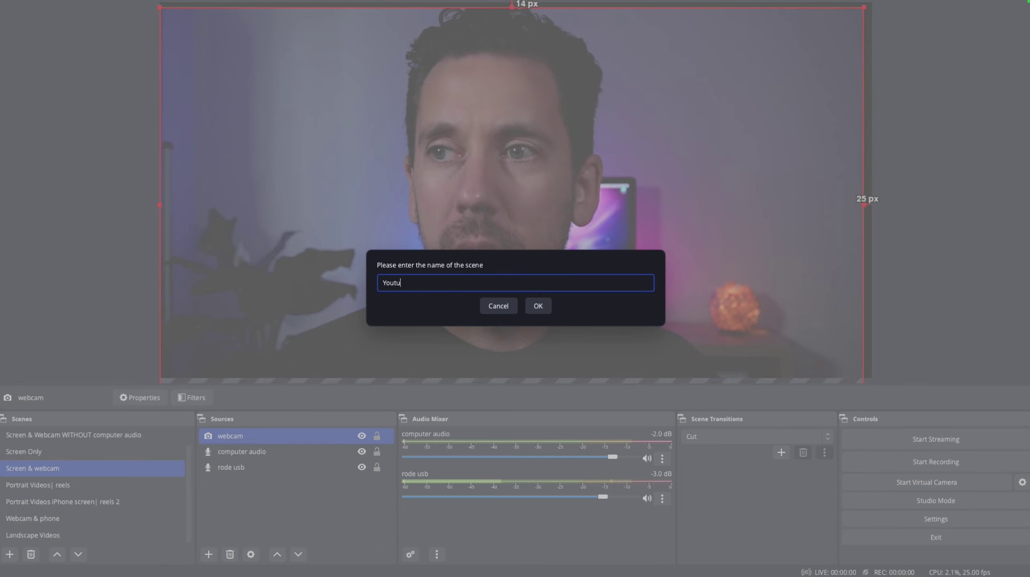
type("be Hello Video")
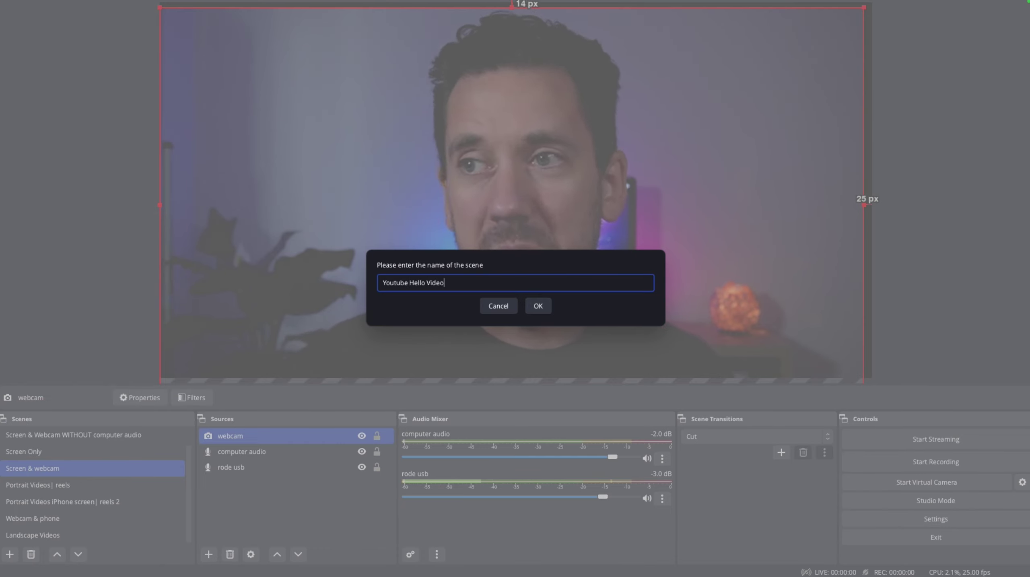
left_click(539, 306)
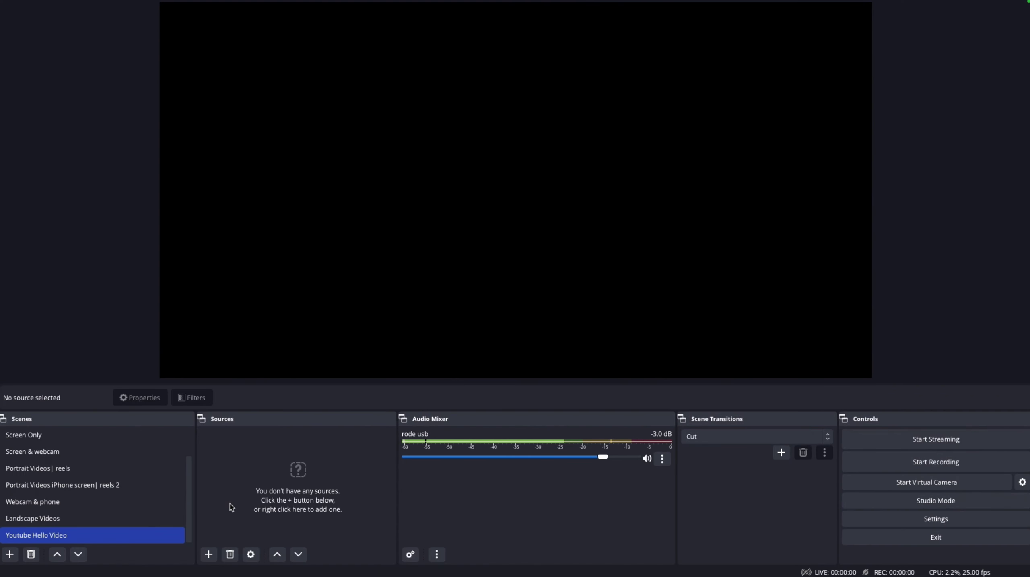
Step: Add the existing 'Web cam' Video Capture Device source to the scene
left_click(209, 557)
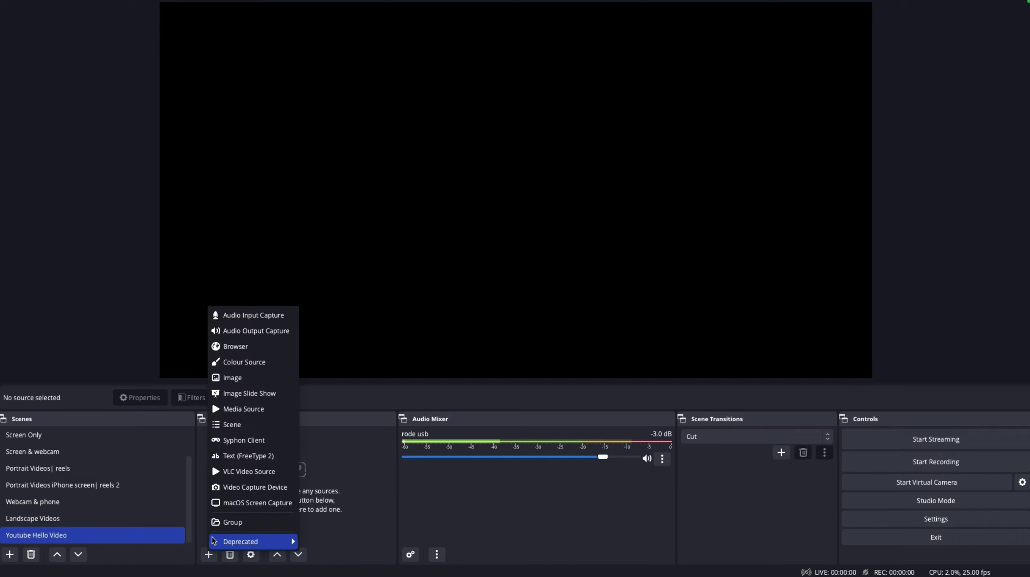
left_click(244, 487)
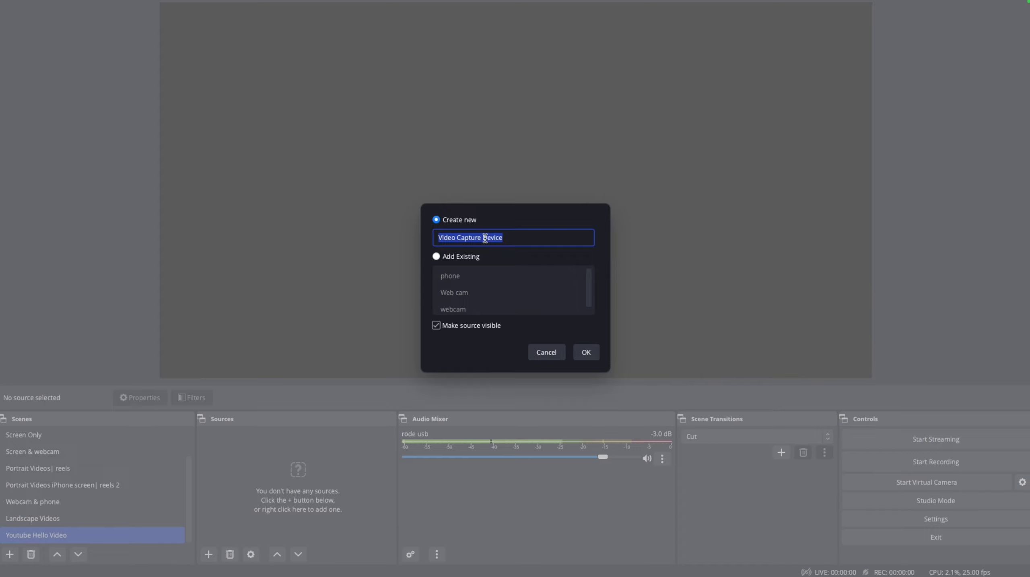
left_click(437, 257)
left_click(468, 288)
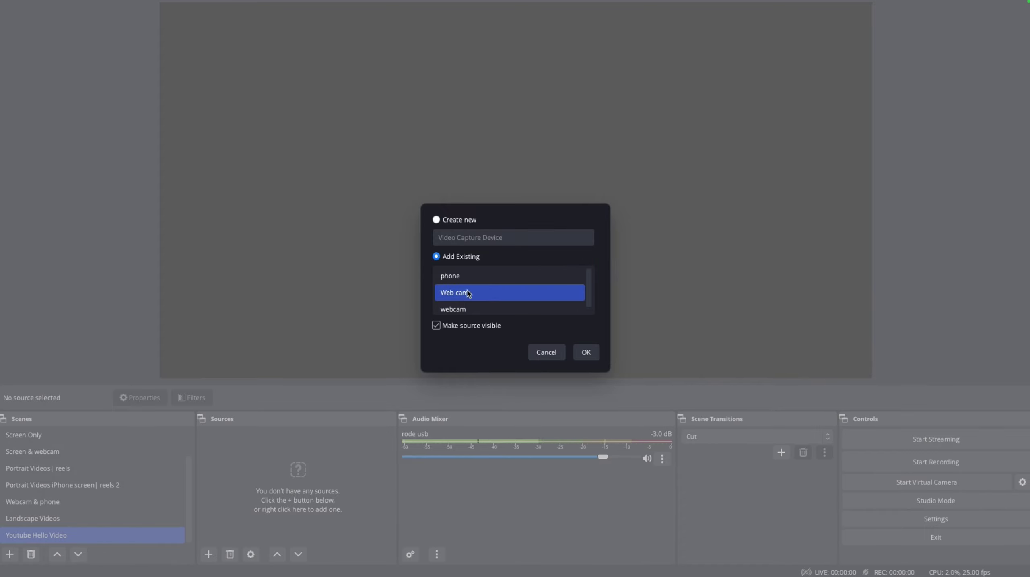
left_click(586, 352)
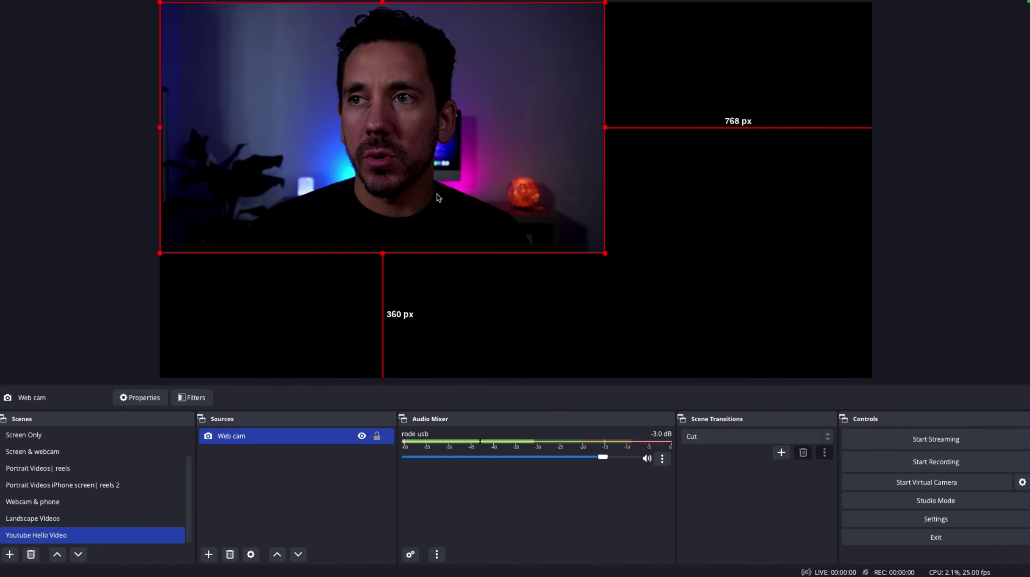
Step: Move the webcam down and shrink it into the canvas's bottom-left corner
left_click_drag(391, 145, 395, 270)
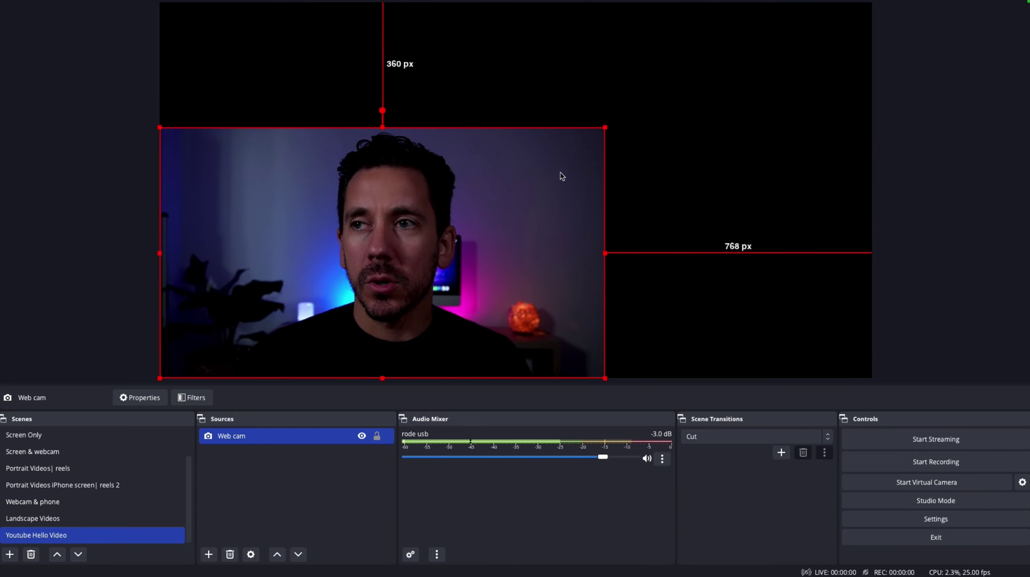
left_click_drag(604, 128, 333, 278)
left_click(183, 21)
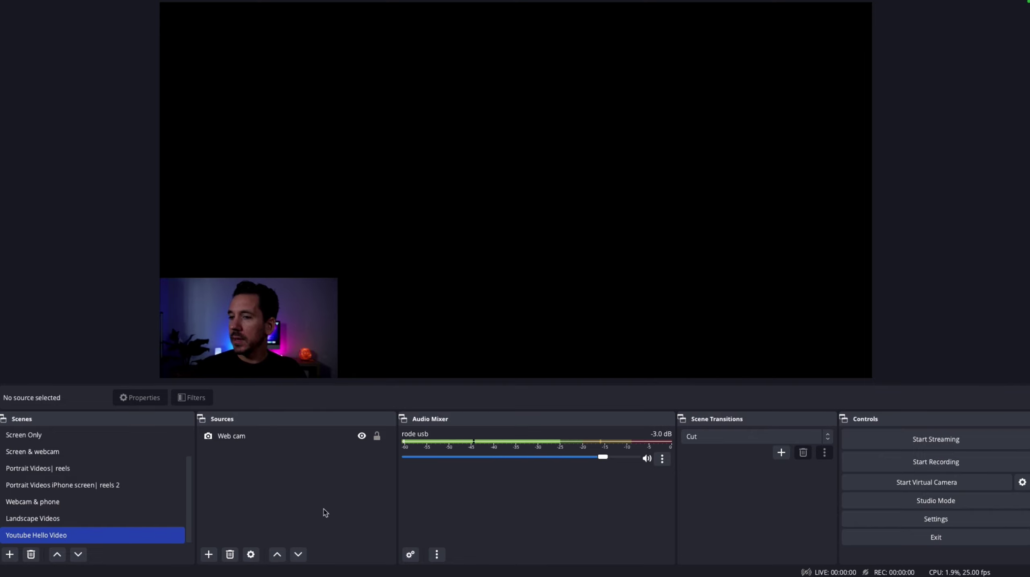
Step: Reuse the existing 'macOS Screen Capture' source rather than 'Sceeen with Computer audio'
left_click(208, 555)
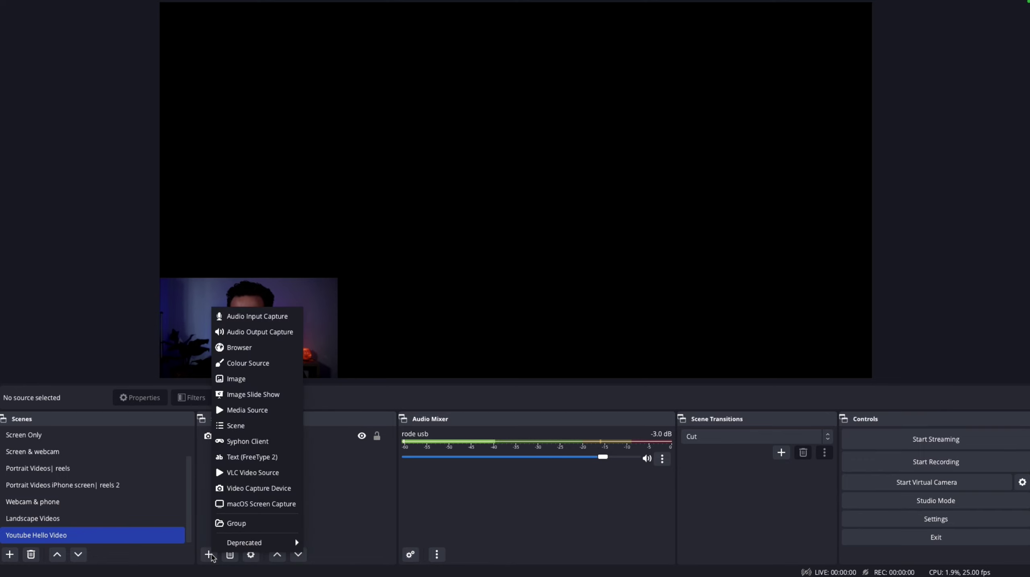
left_click(256, 504)
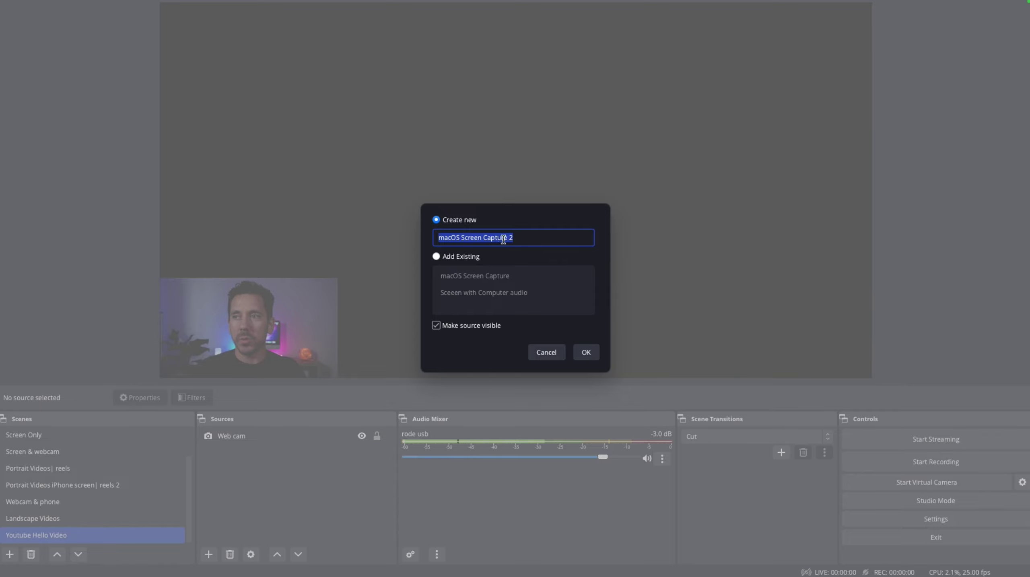
left_click(518, 238)
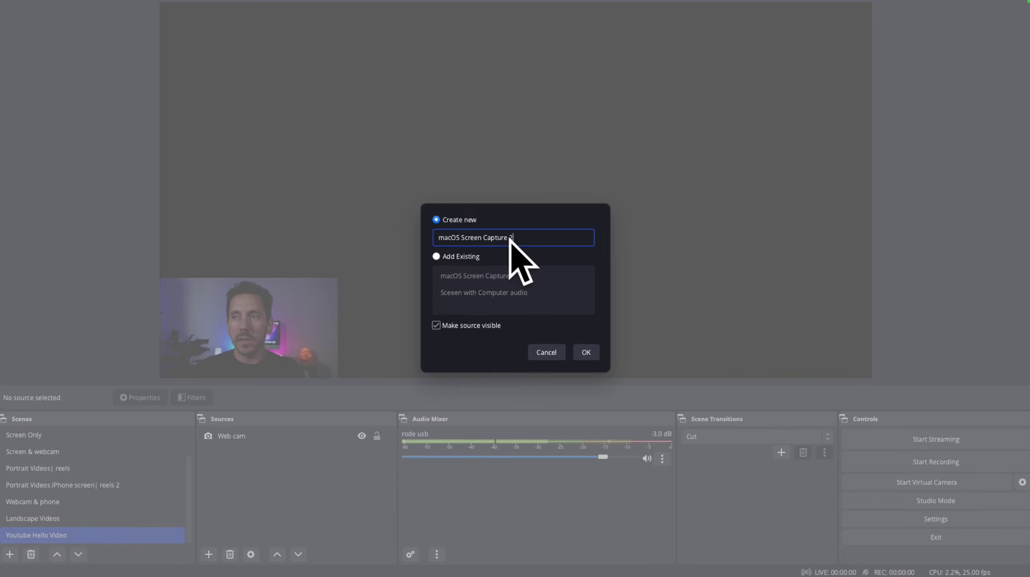
left_click(436, 257)
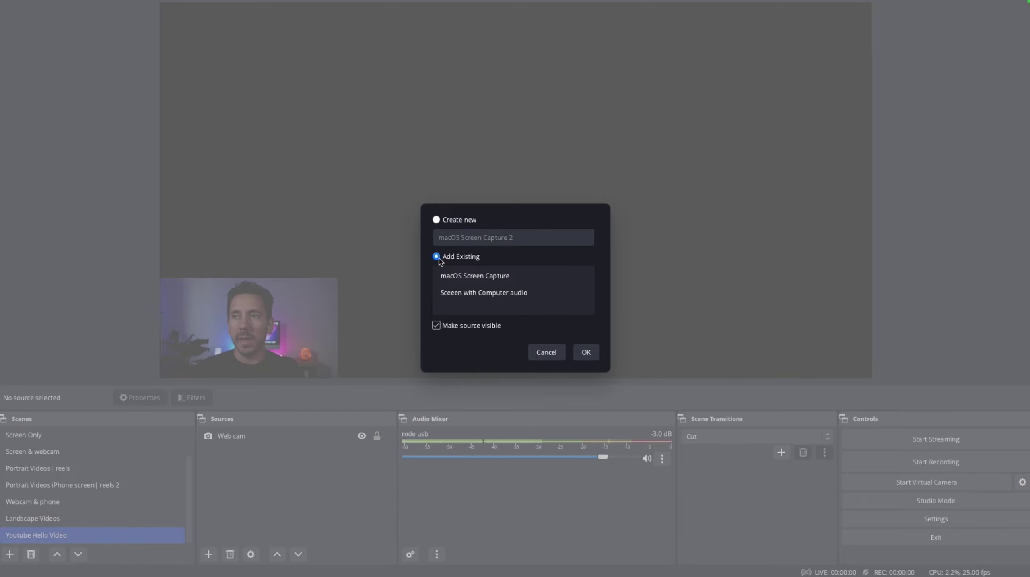
left_click(485, 279)
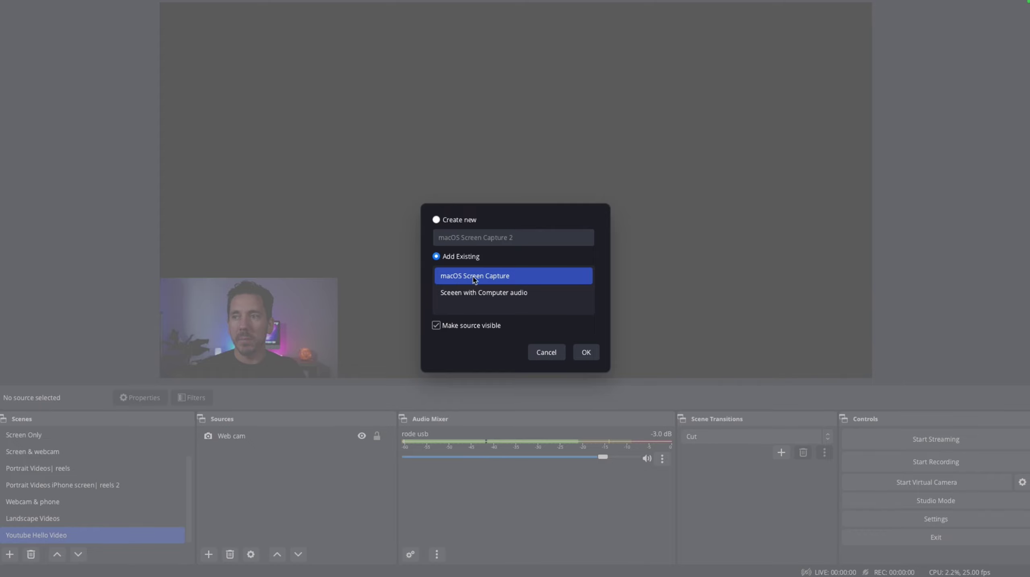
left_click(485, 294)
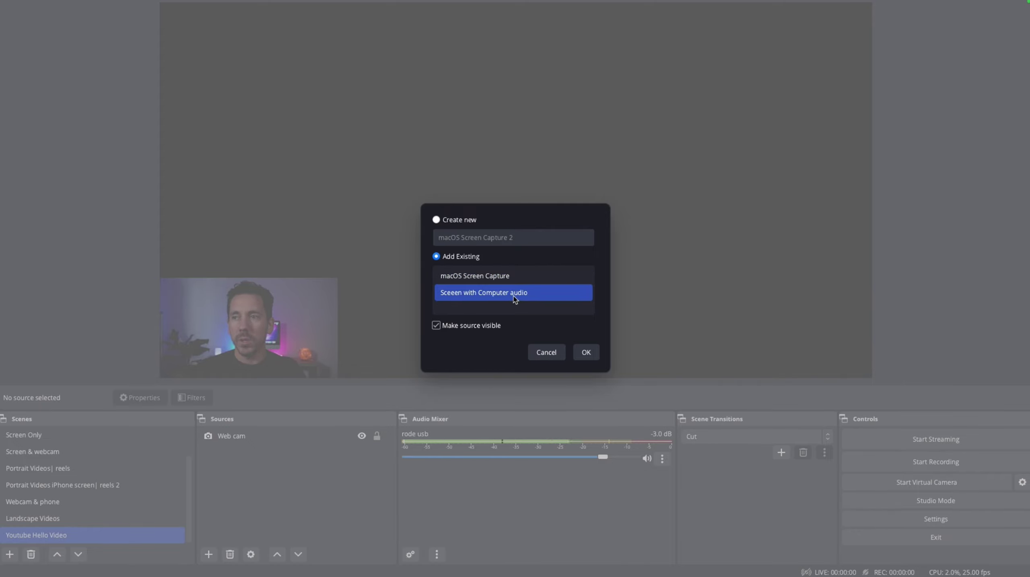
left_click(514, 280)
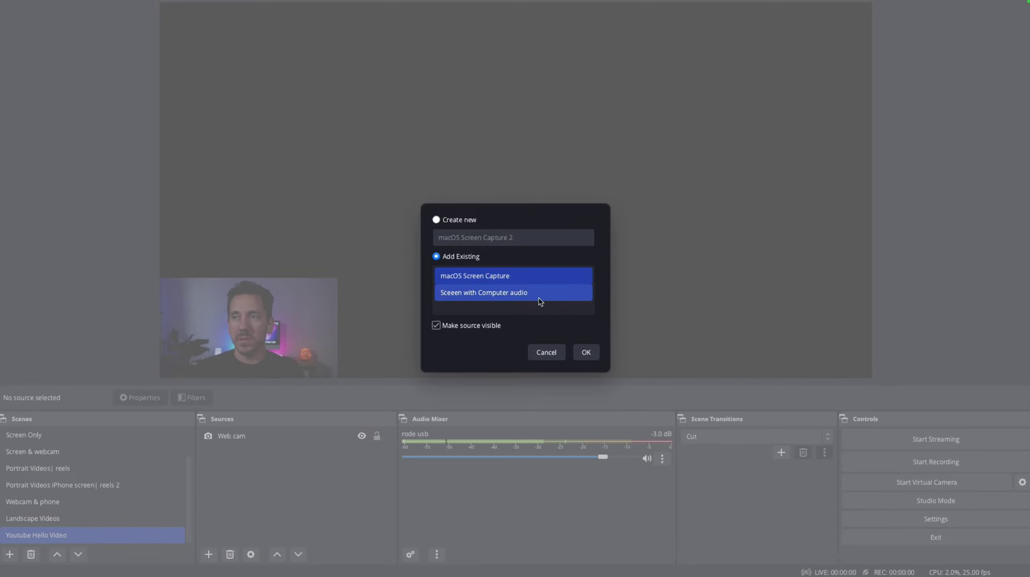
left_click(586, 352)
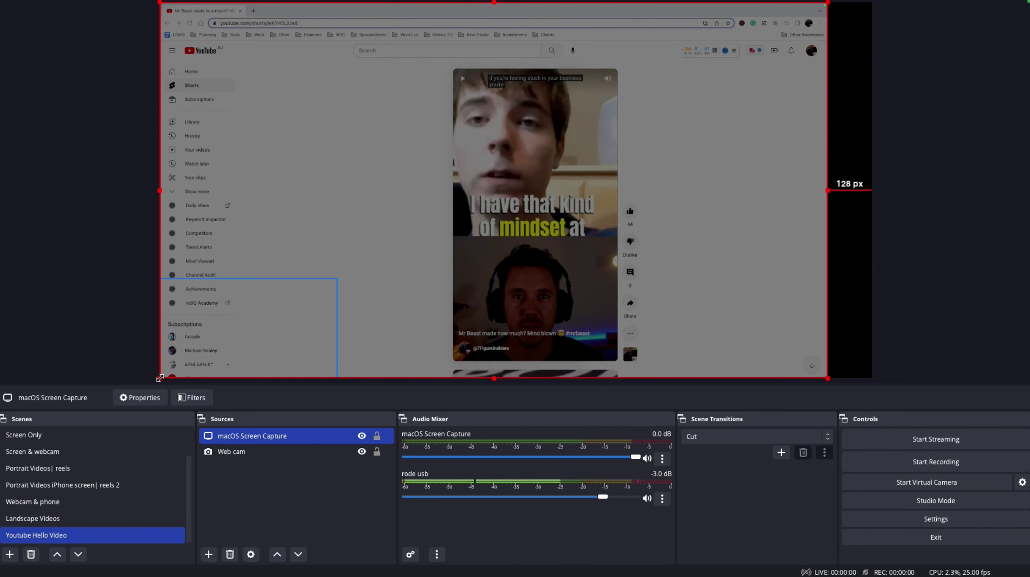
Step: Resize the screen capture and move it to the bottom of the source order, beneath the webcam
left_click_drag(160, 378, 351, 263)
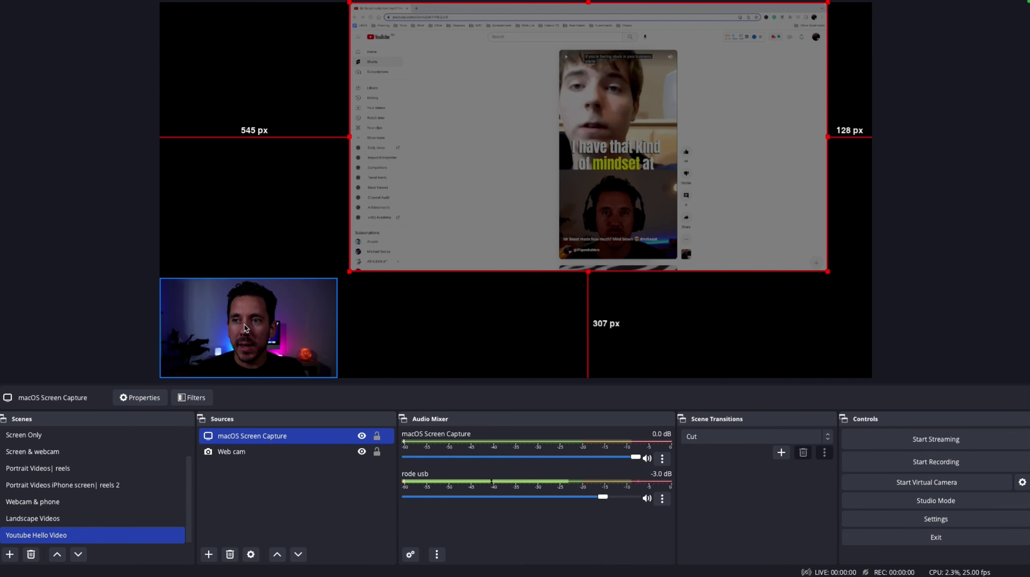
left_click_drag(350, 272, 281, 310)
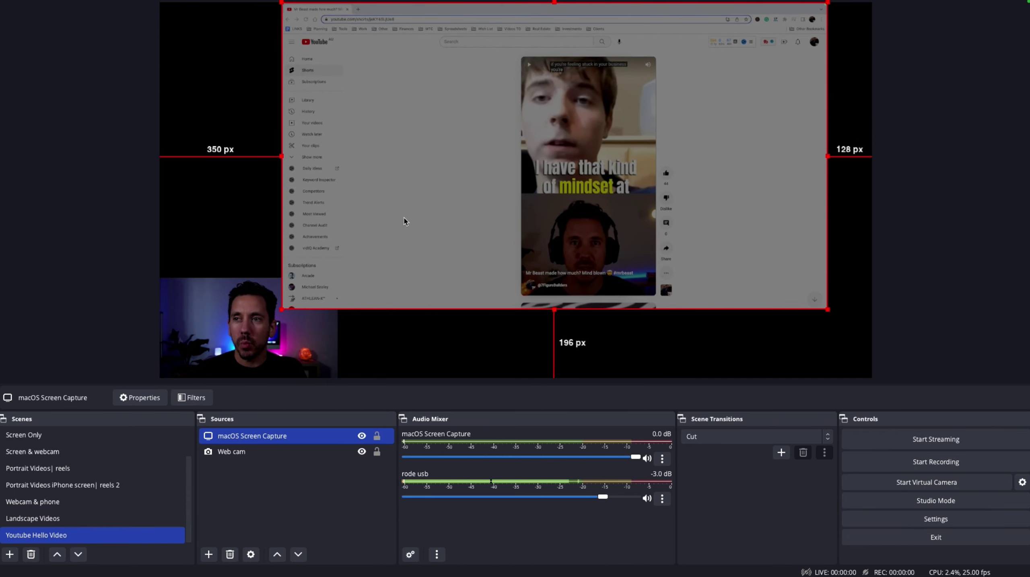
right_click(406, 138)
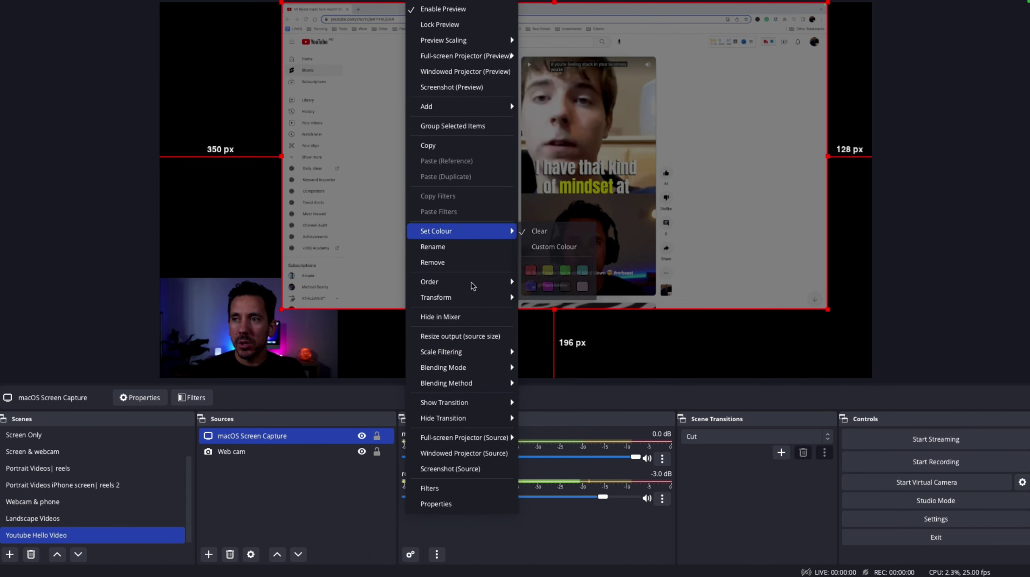
mouse_move(473, 286)
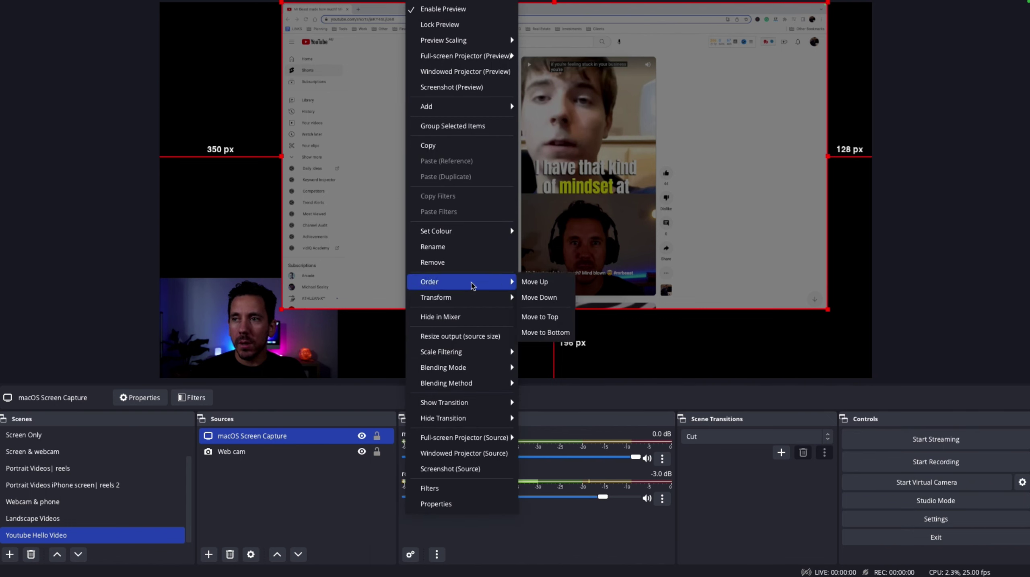
left_click(542, 332)
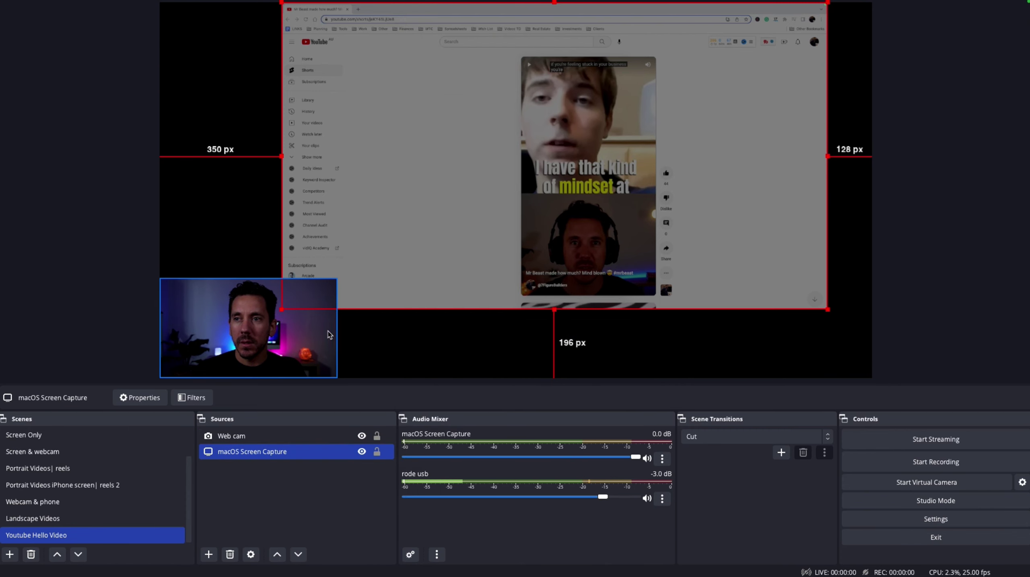
Step: Stretch the screen capture's bottom-left corner and right edge out to the canvas edges
left_click_drag(283, 309, 162, 350)
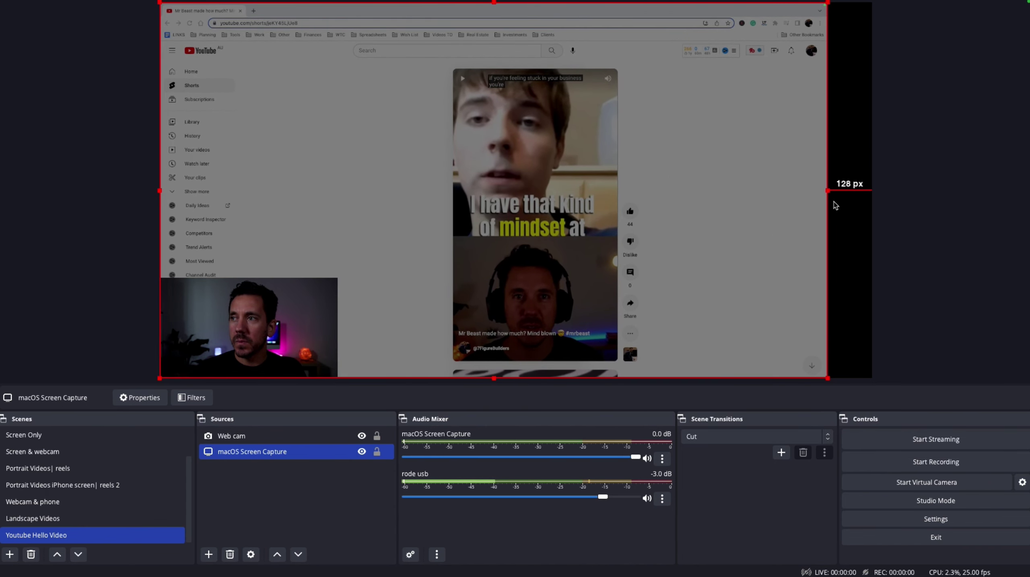
left_click_drag(830, 197, 872, 192)
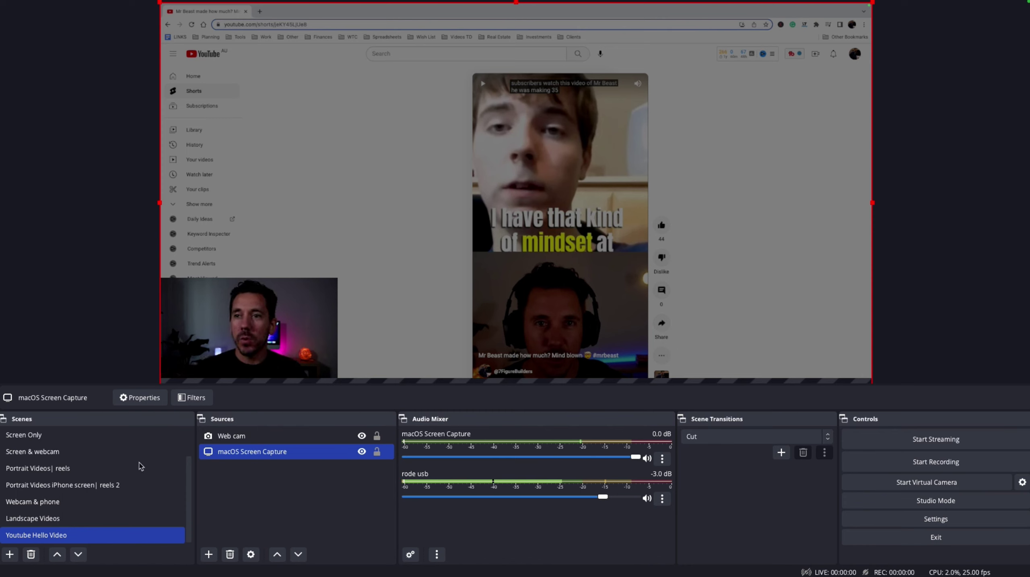
Step: Resize the webcam overlay into a small picture tucked into the canvas's bottom-left corner
left_click(225, 345)
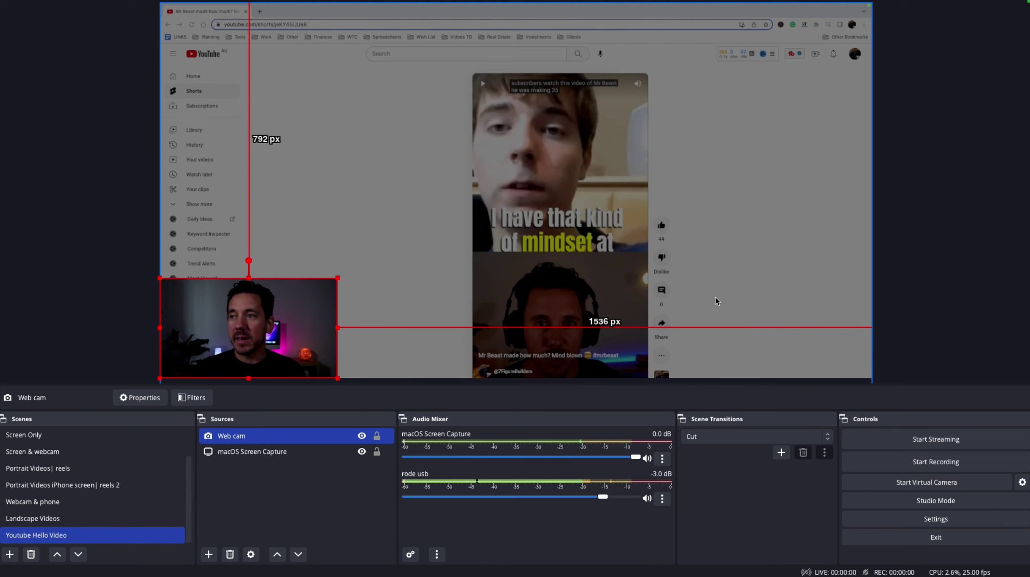
left_click(812, 314)
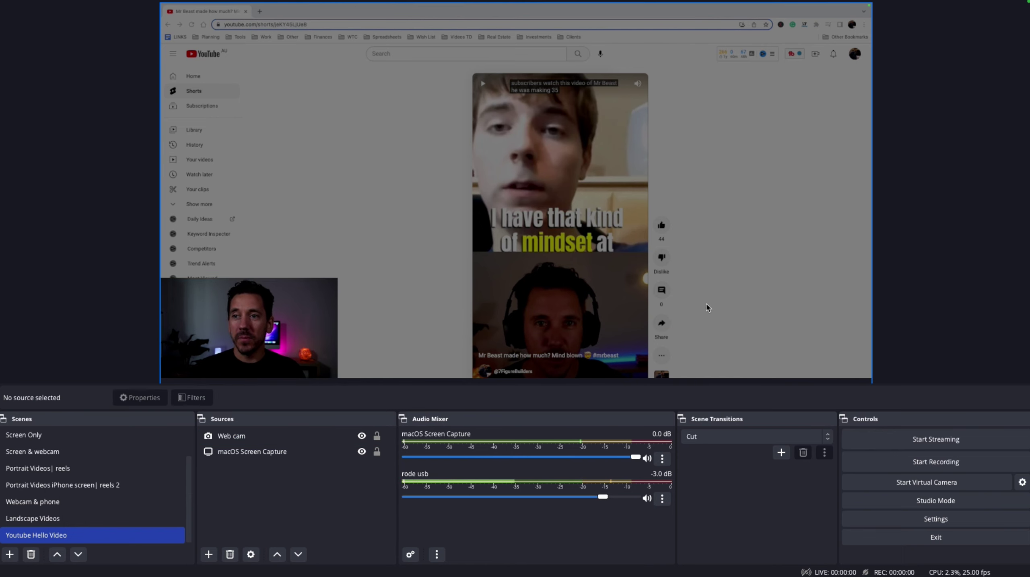
left_click(323, 314)
left_click_drag(338, 283, 358, 339)
left_click(108, 180)
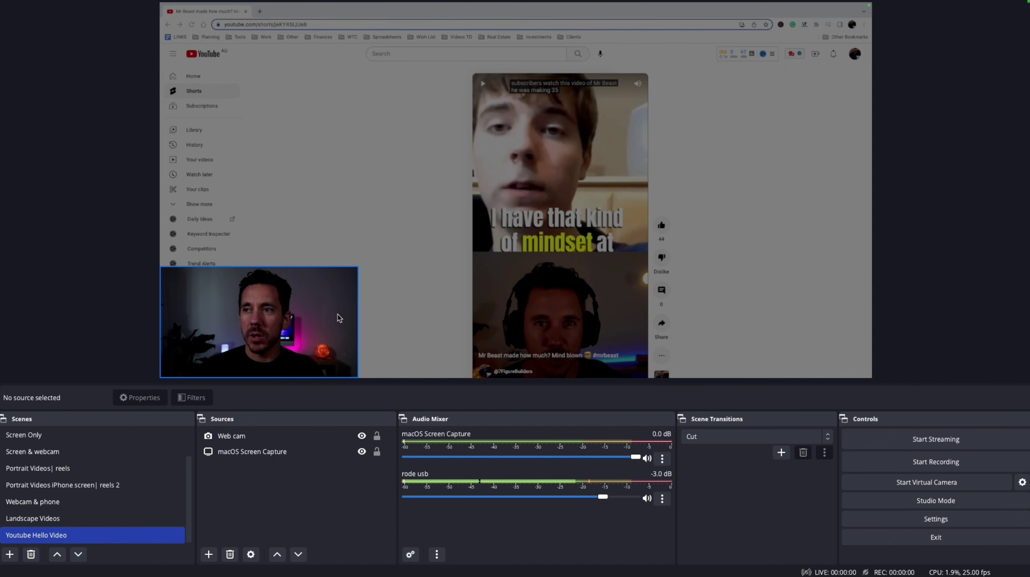
left_click(352, 279)
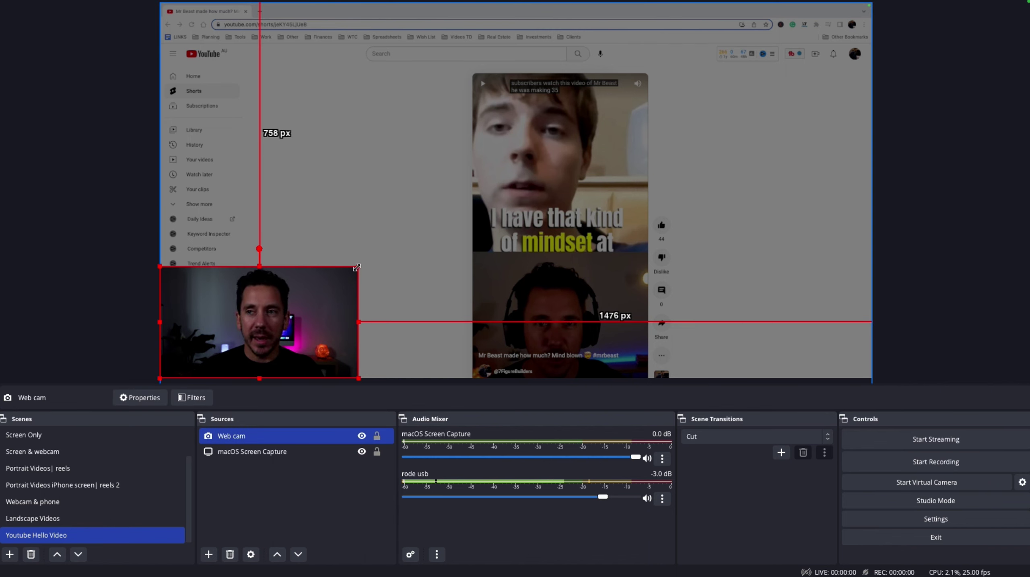
mouse_move(357, 267)
left_mouse_down()
mouse_move(379, 255)
mouse_move(352, 269)
left_mouse_up()
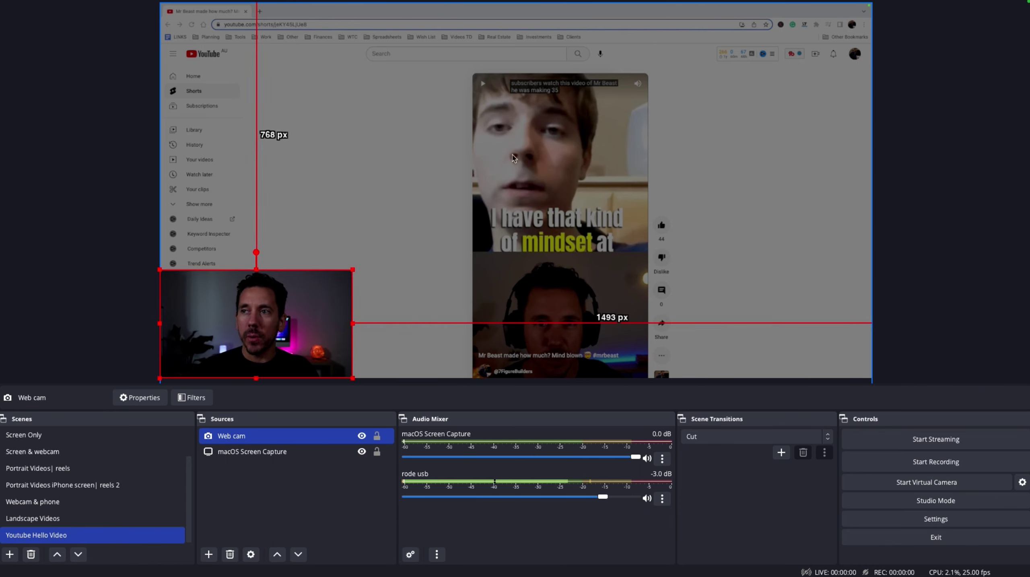
left_click(525, 165)
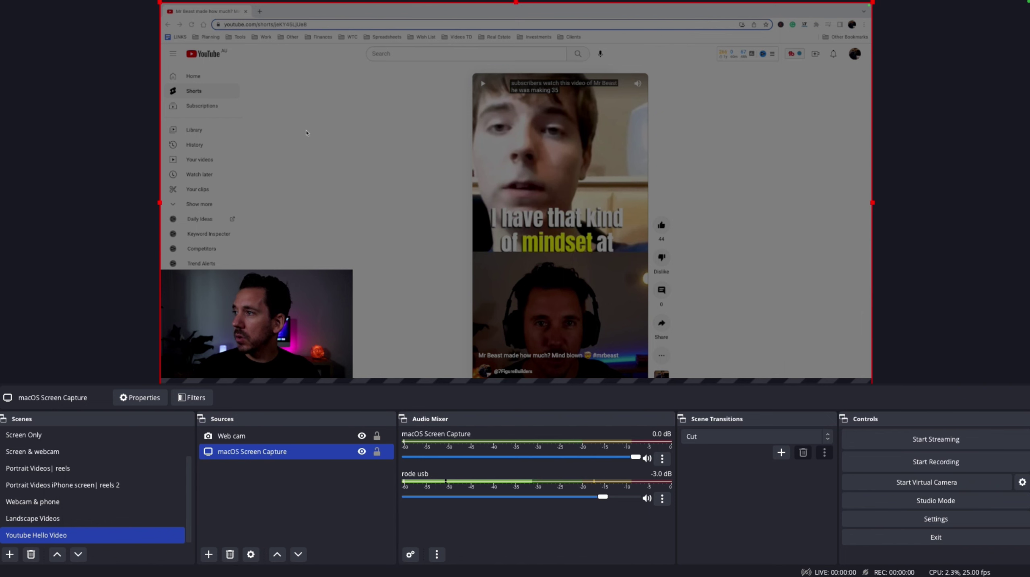
Step: In the captured browser, go to YouTube Home, play the first feed video and skip its ad
left_click(193, 76)
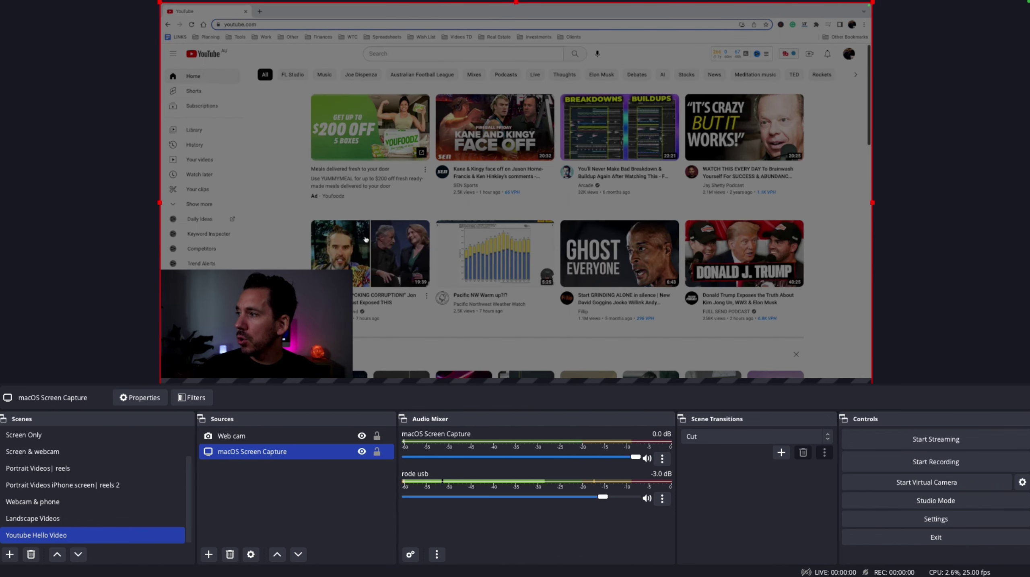
mouse_move(604, 243)
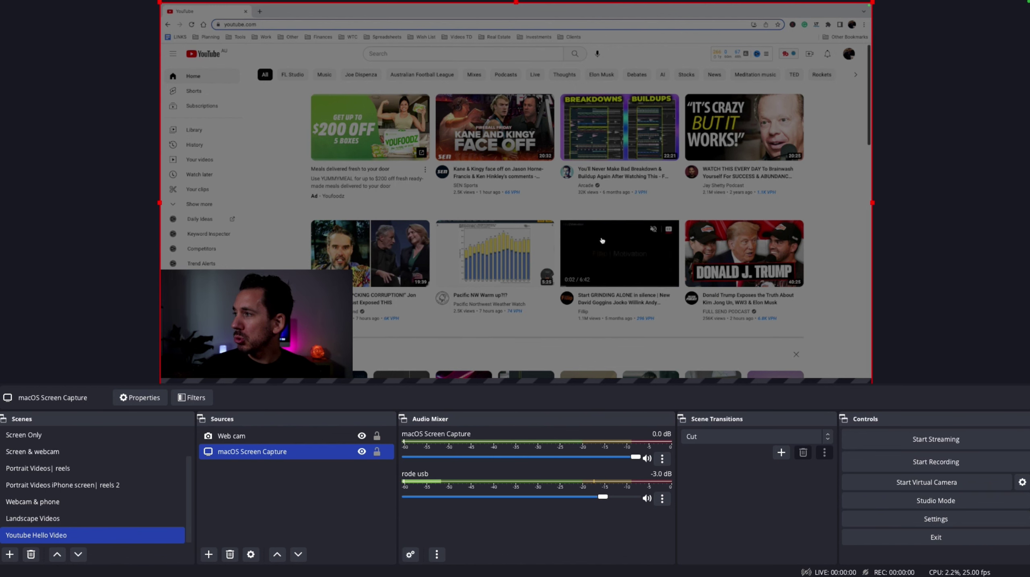
scroll(592, 229, "down", 15)
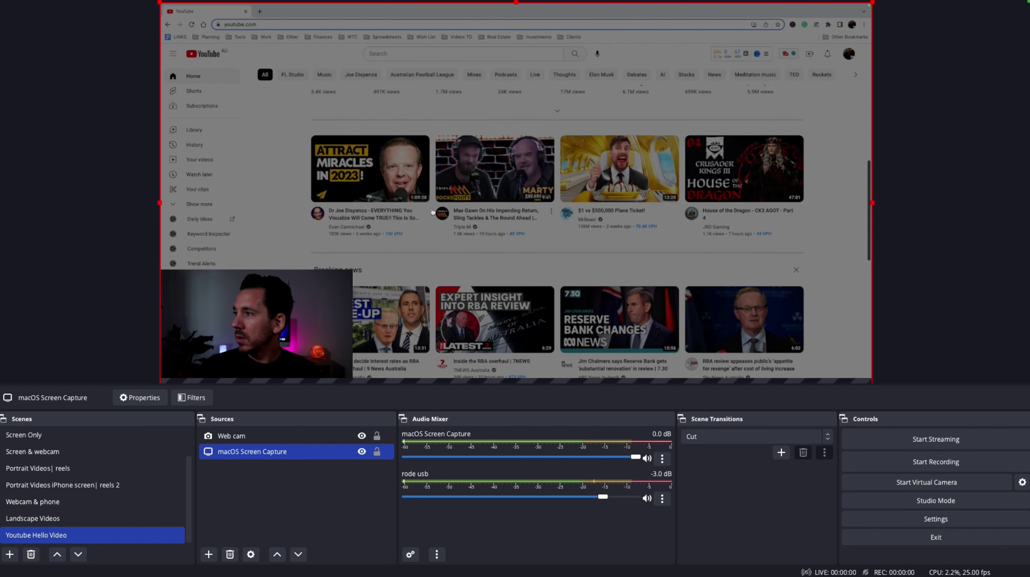
left_click(381, 172)
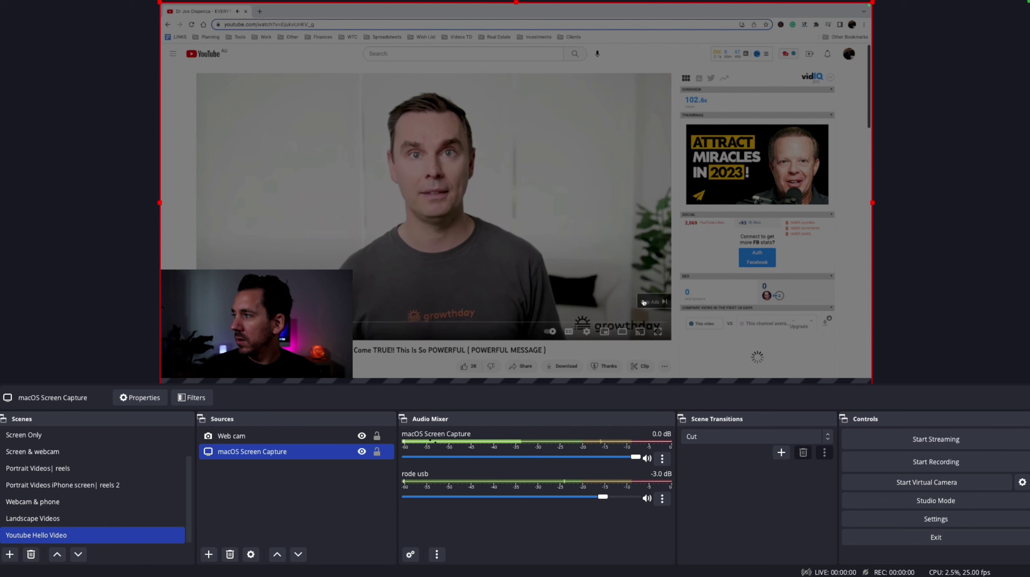
left_click(645, 302)
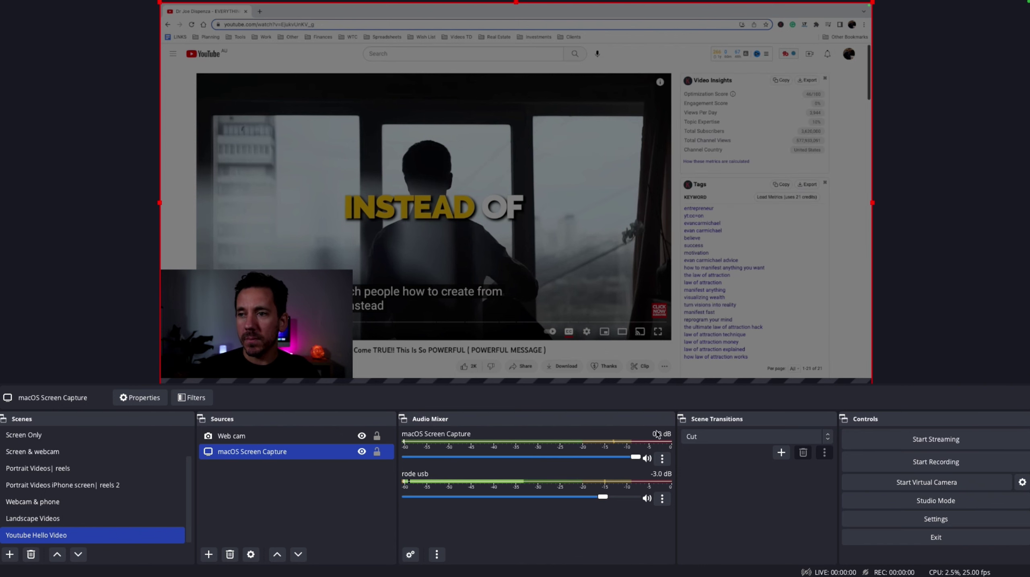
Step: Set Base (Canvas) and Output (Scaled) Resolution to 1080x1920 in the Video settings
left_click(932, 166)
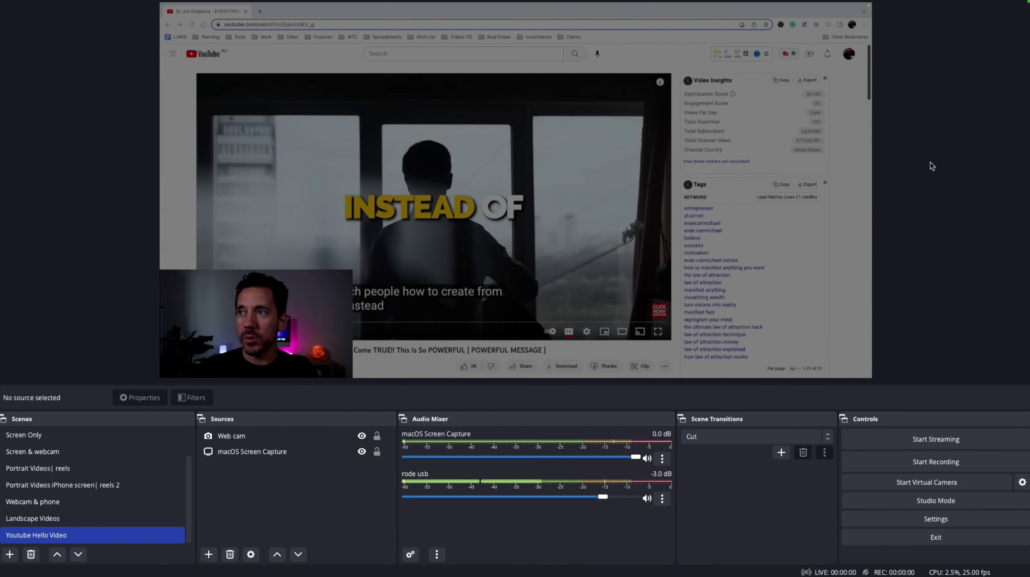
left_click(927, 521)
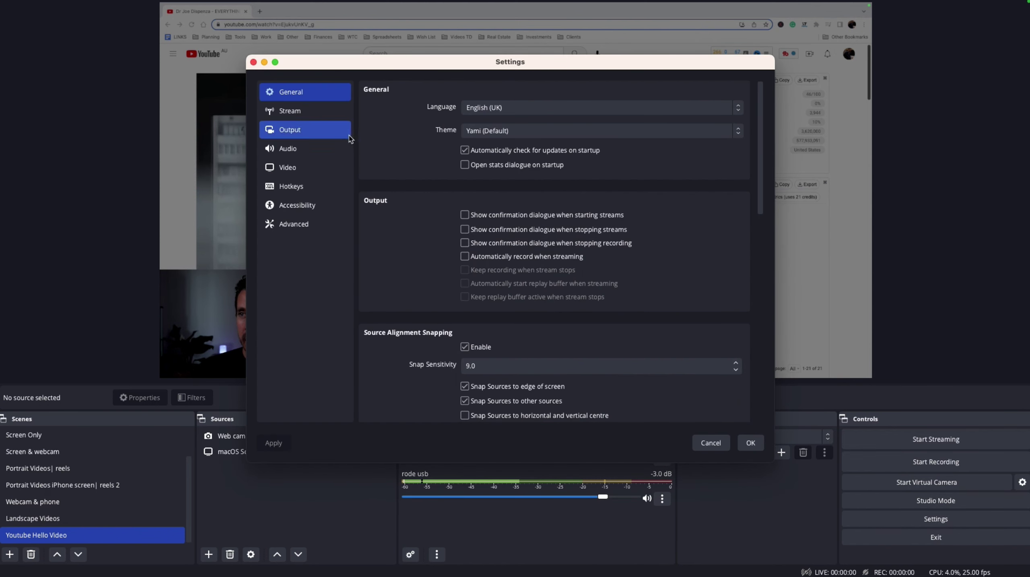
left_click(314, 169)
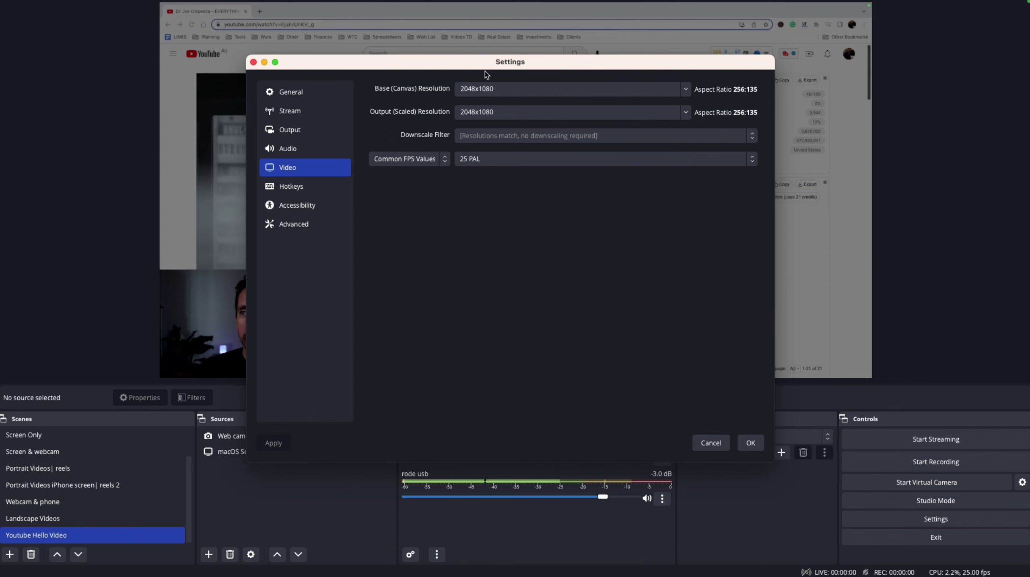
left_click_drag(485, 73, 601, 52)
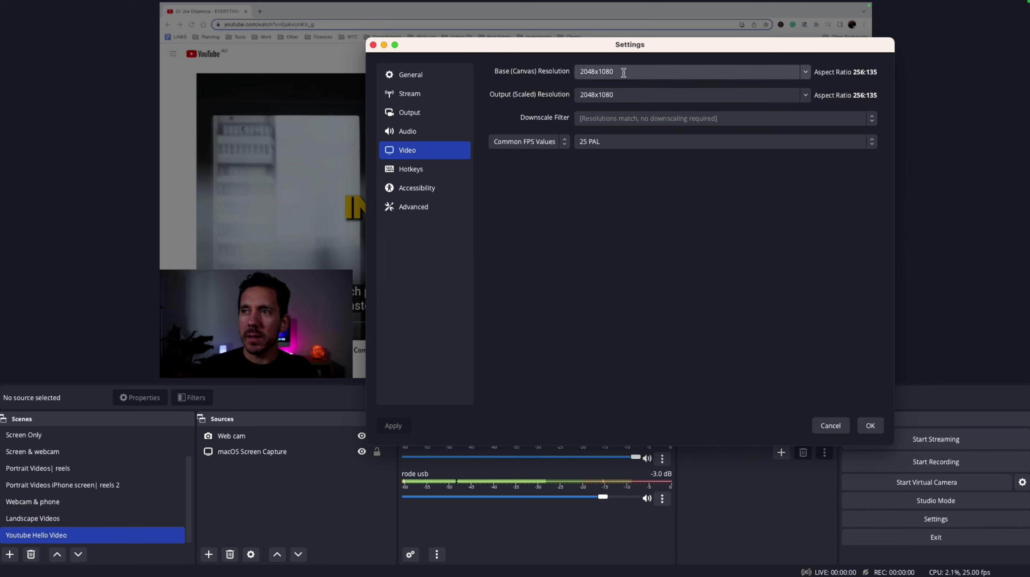
type("1080x")
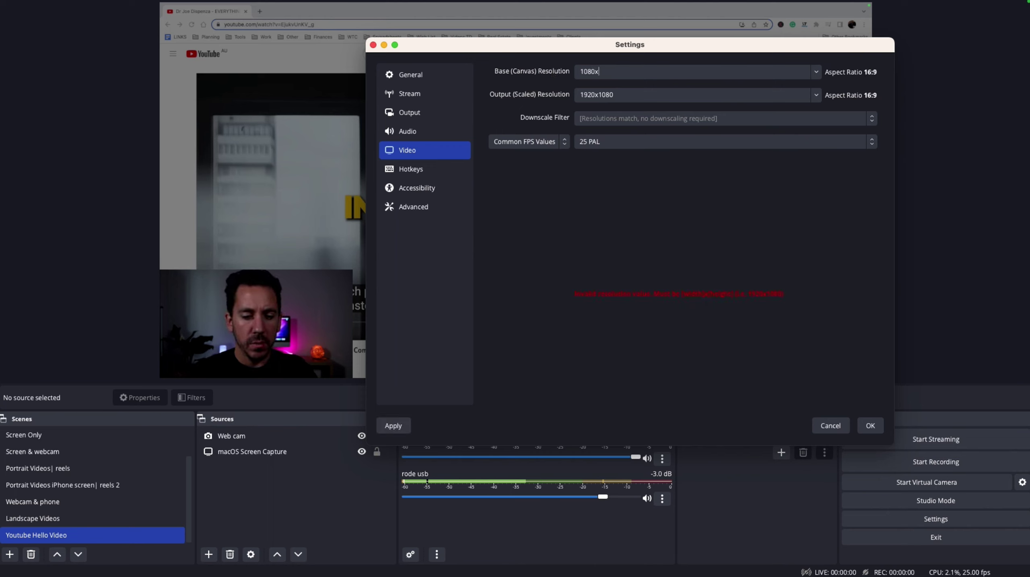
type("1920")
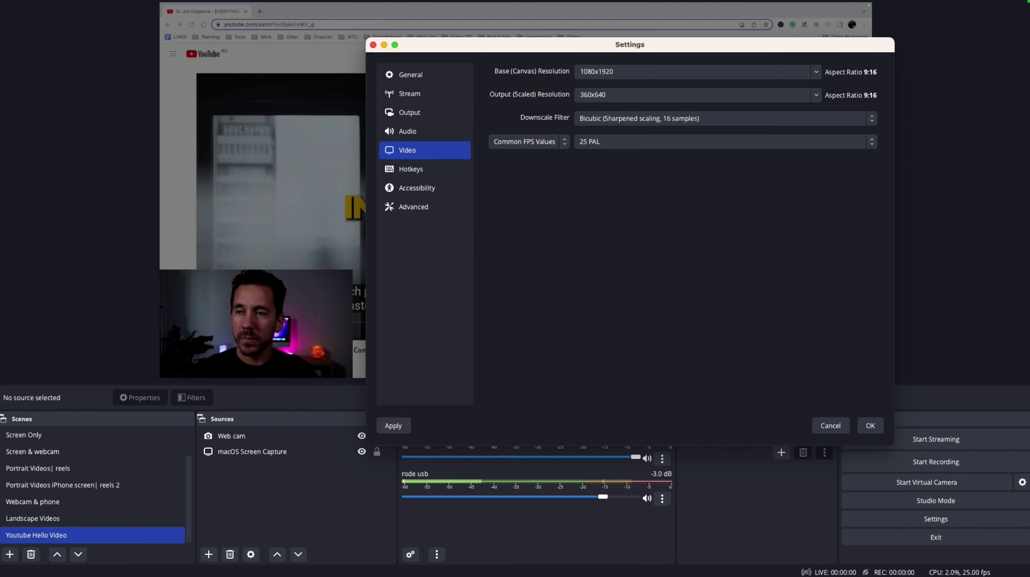
key("Return")
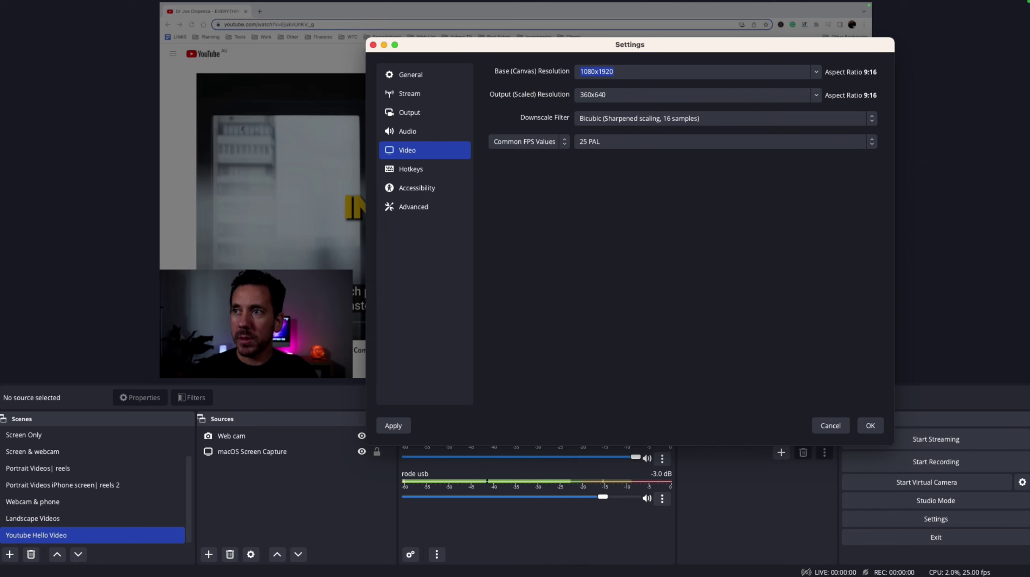
type("1080x1920")
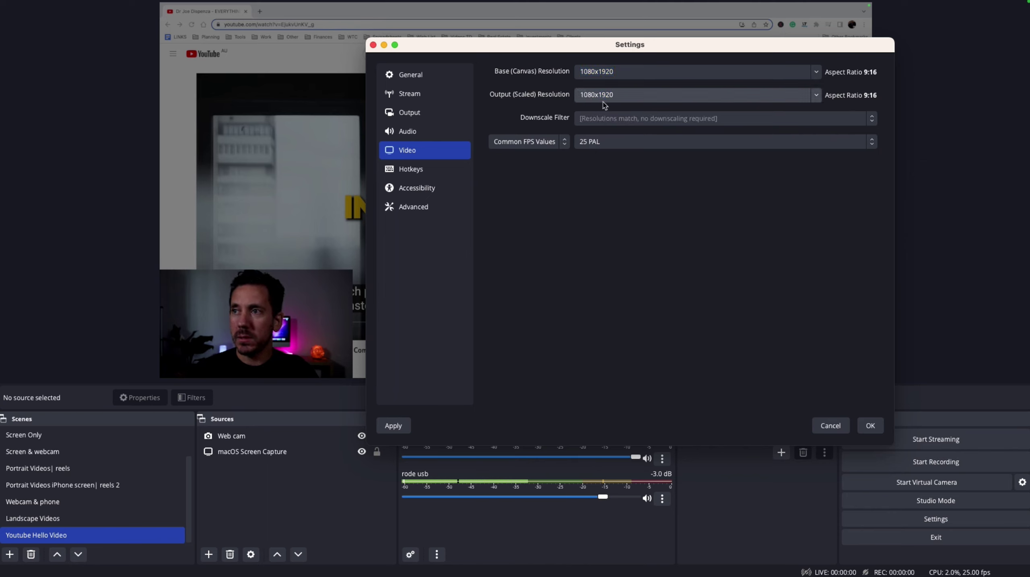
left_click(870, 425)
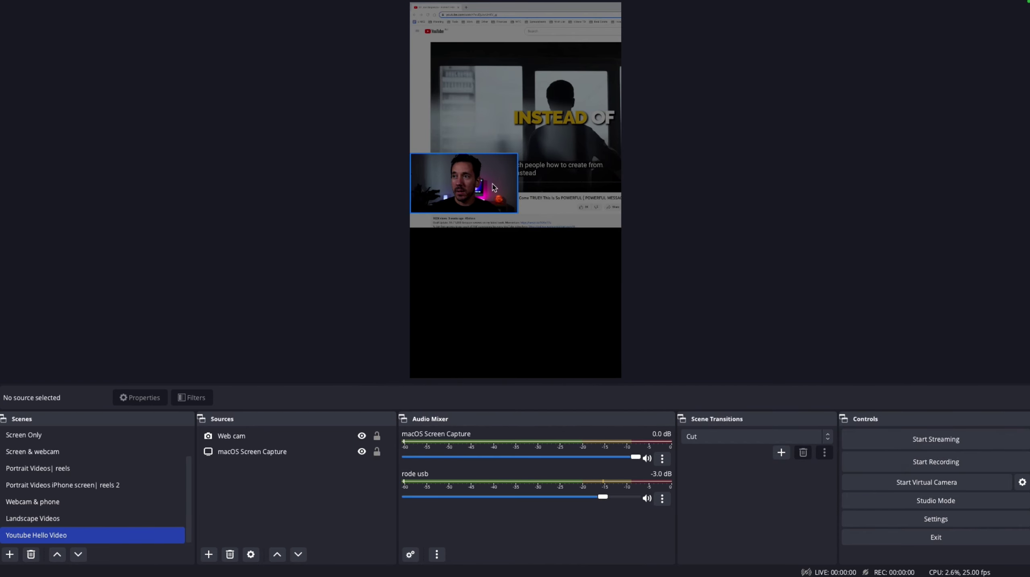
Step: Move the webcam to the bottom of the portrait canvas and enlarge it to full canvas width
left_click_drag(458, 193, 460, 353)
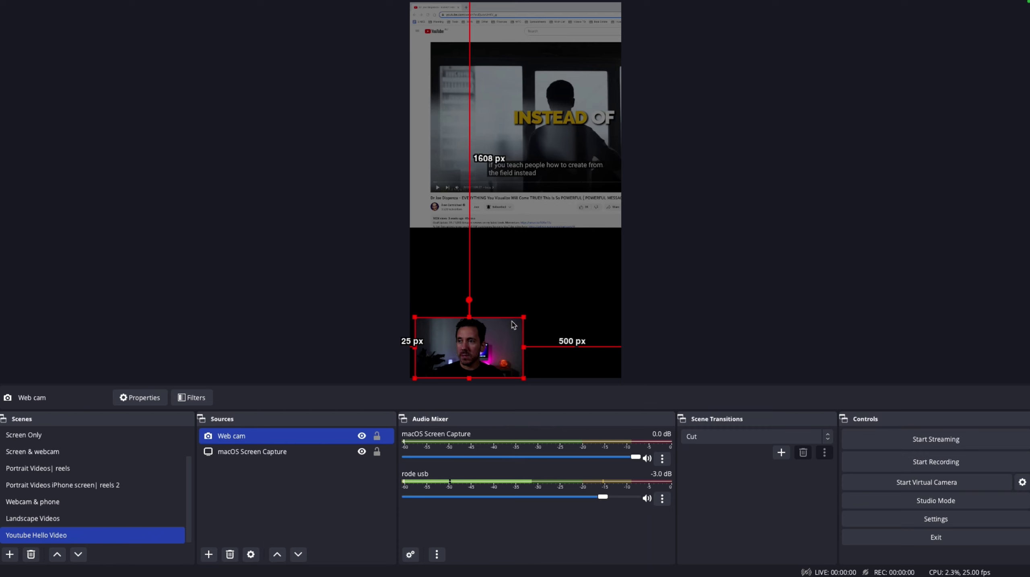
left_click_drag(522, 317, 622, 268)
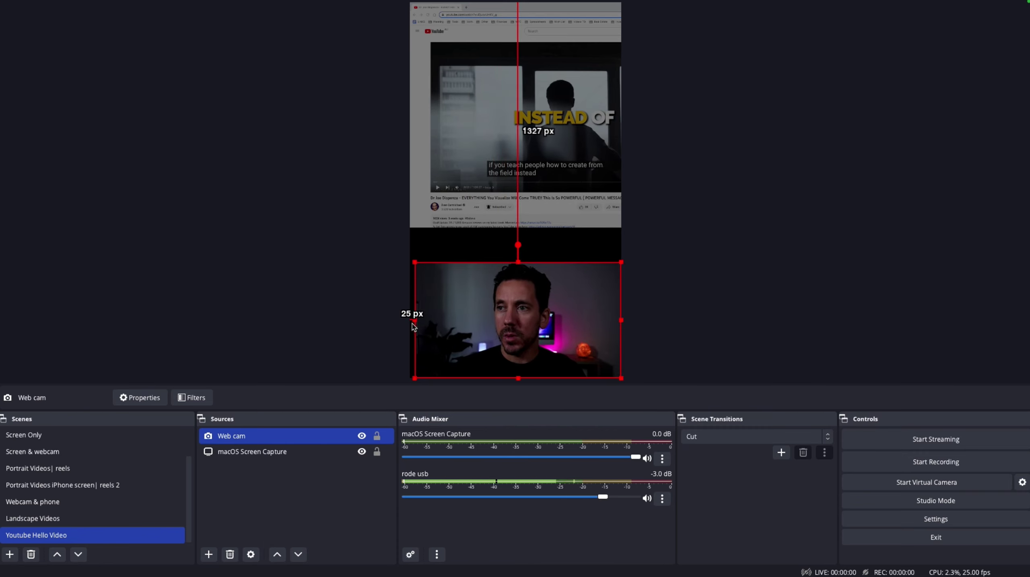
left_click_drag(414, 325, 412, 322)
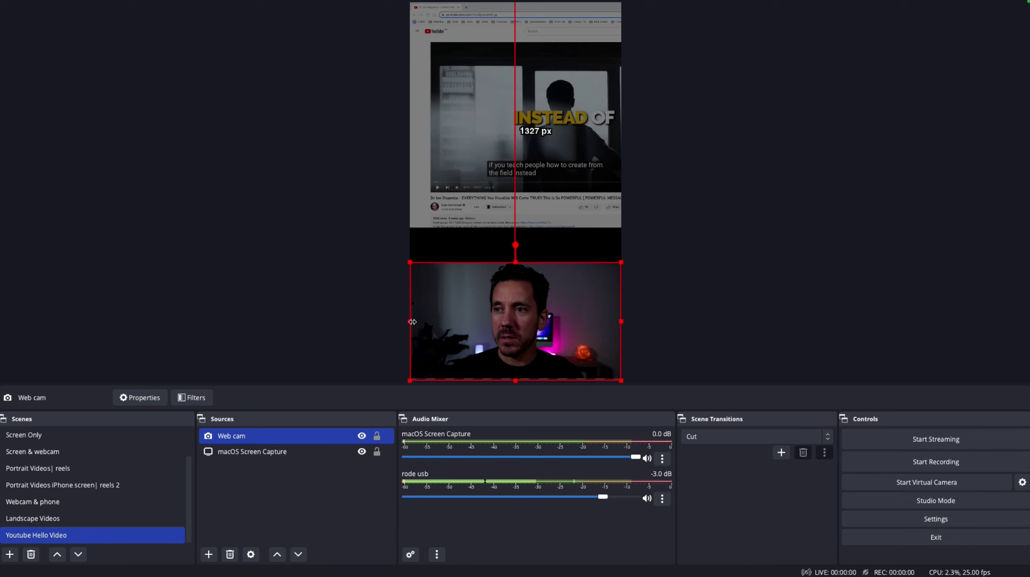
left_click(688, 285)
left_click_drag(412, 274, 373, 242)
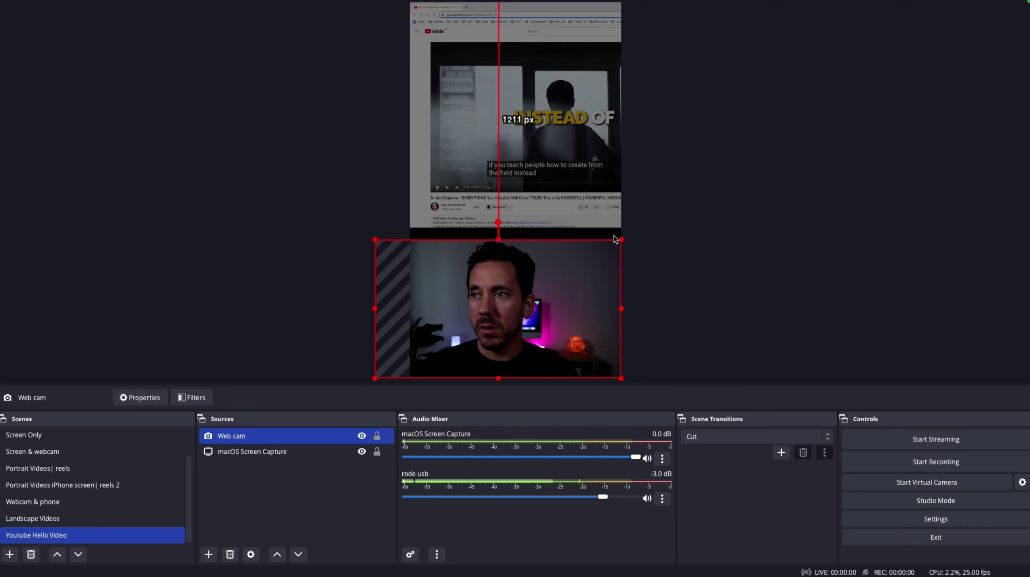
left_click_drag(620, 239, 644, 223)
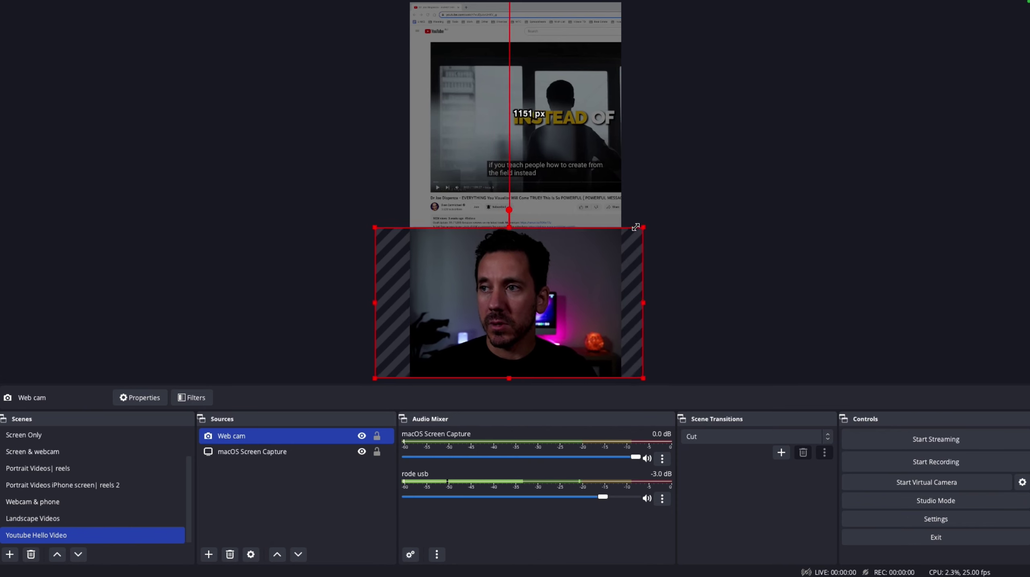
left_click(719, 229)
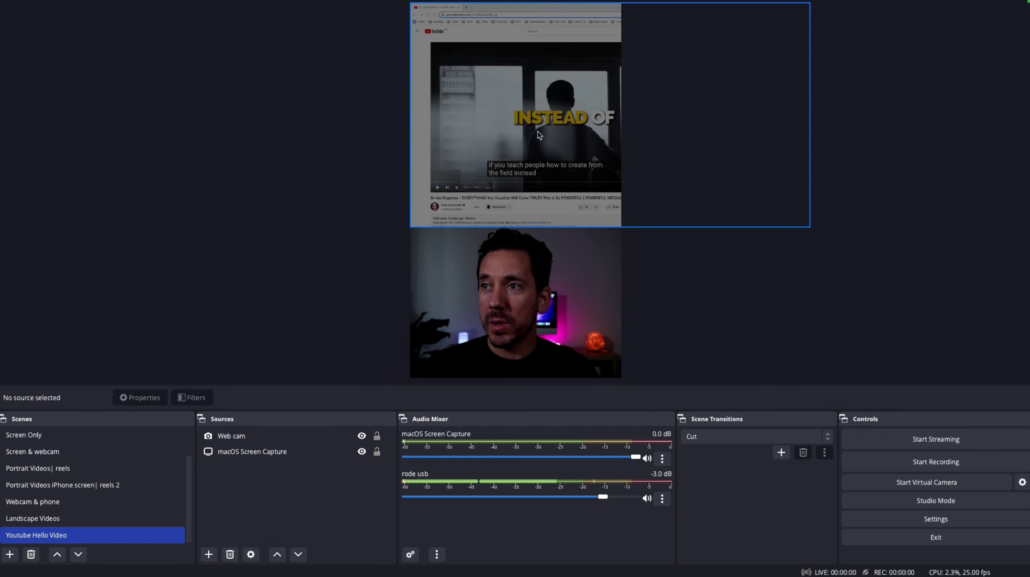
Step: Drag and resize the screen capture so it starts at the canvas top edge, reaching over the webcam's top
mouse_move(538, 132)
left_mouse_down()
mouse_move(431, 136)
mouse_move(525, 126)
left_mouse_up()
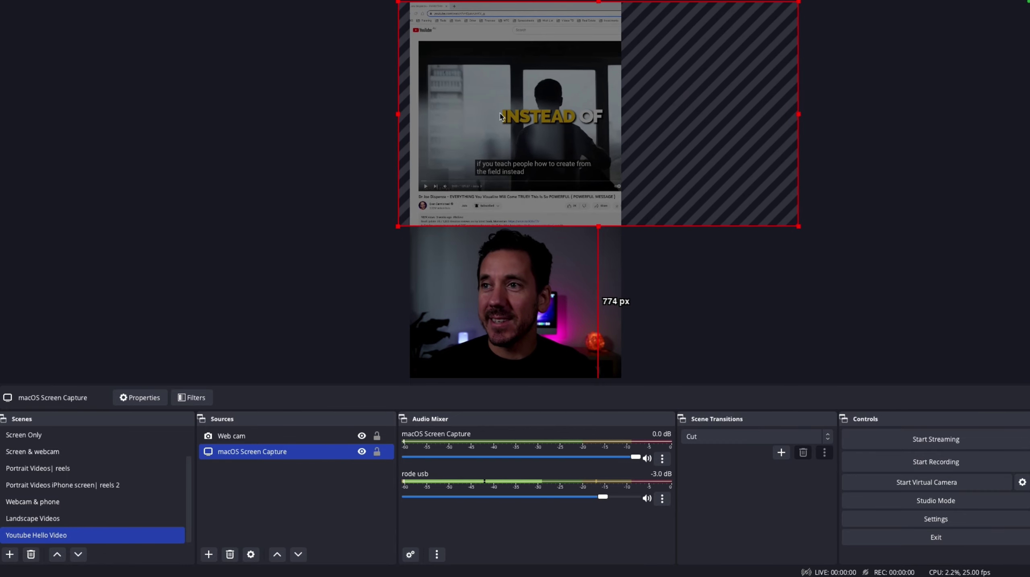
left_click_drag(554, 138, 533, 139)
left_click_drag(771, 229, 700, 195)
left_click_drag(519, 152, 535, 151)
left_click_drag(564, 197, 569, 211)
left_click_drag(555, 154, 552, 155)
left_click_drag(761, 2, 711, 31)
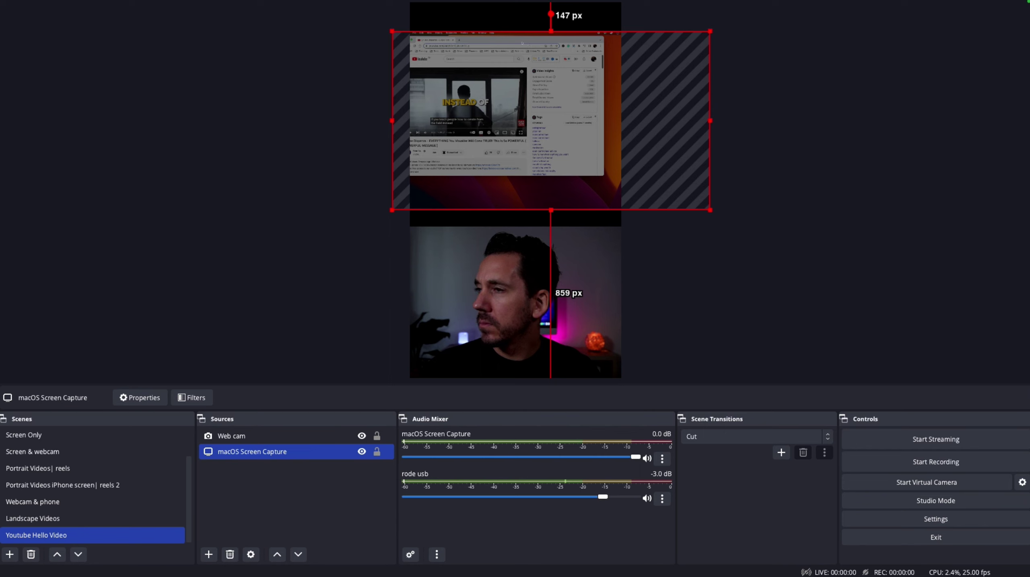
left_click_drag(570, 196, 580, 167)
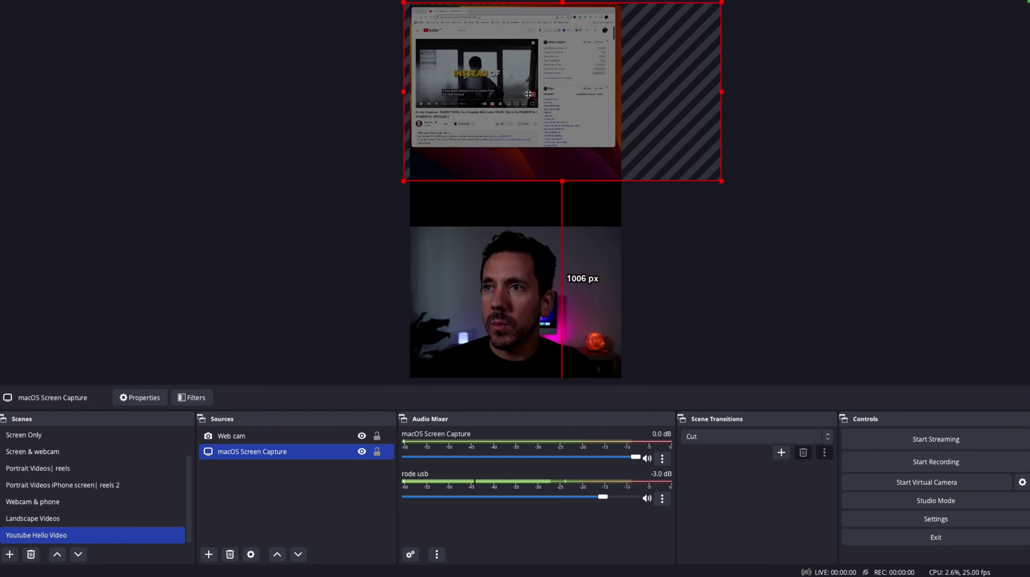
left_click(714, 192)
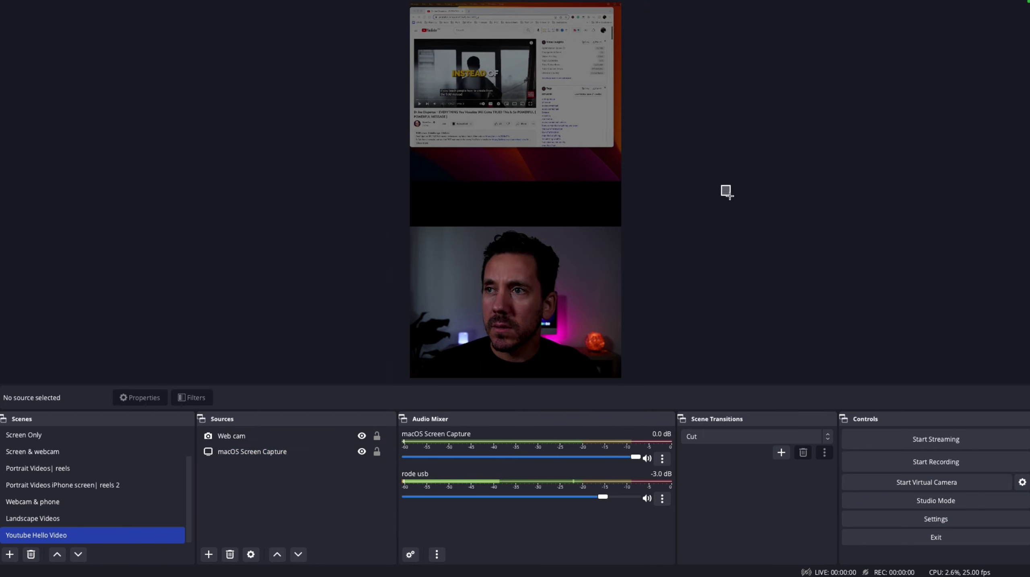
left_click(713, 180)
Step: Enlarge the screen capture toward both corners and extend it down to the webcam
left_click_drag(721, 182, 794, 292)
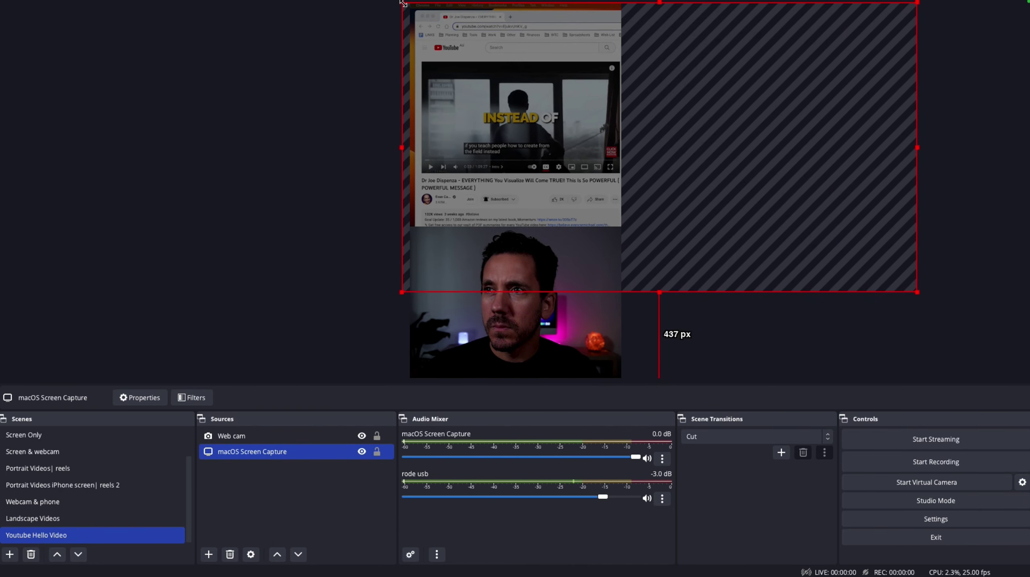
left_click_drag(403, 4, 277, 0)
left_click_drag(512, 136, 560, 141)
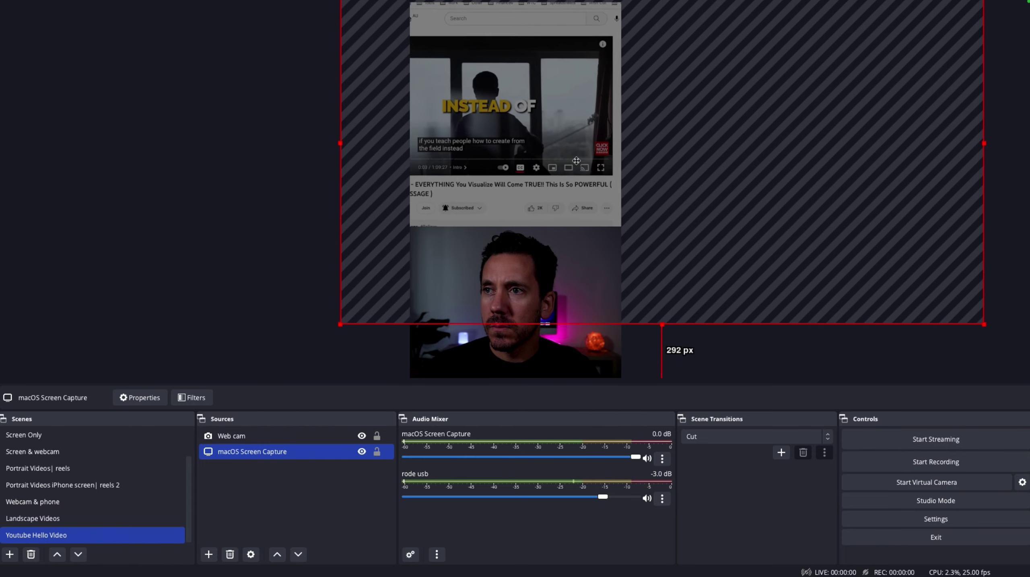
left_click_drag(577, 161, 615, 122)
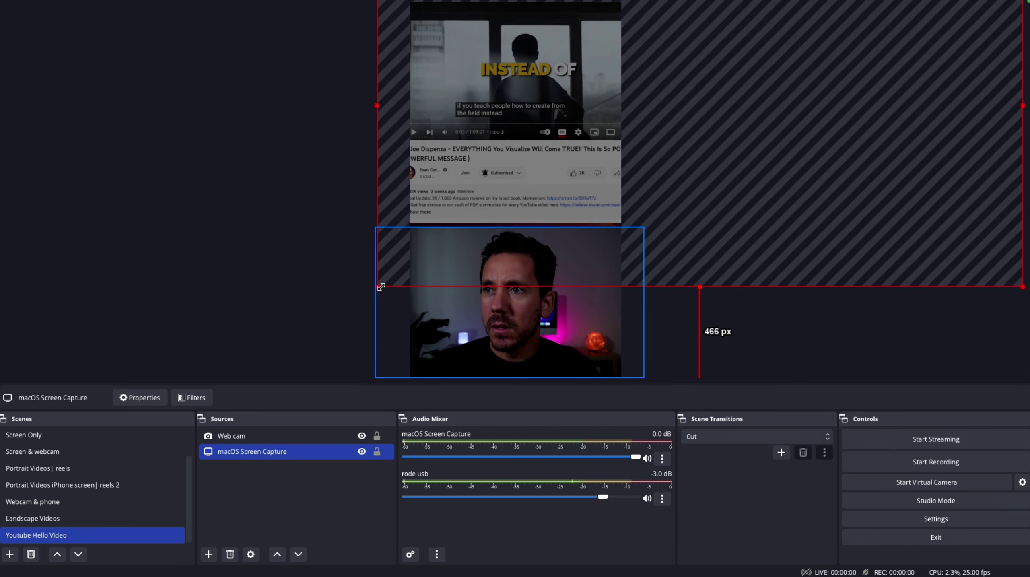
left_click_drag(703, 288, 709, 404)
Step: Shift the capture left and up so the YouTube player fills the top area
left_click_drag(556, 135, 494, 134)
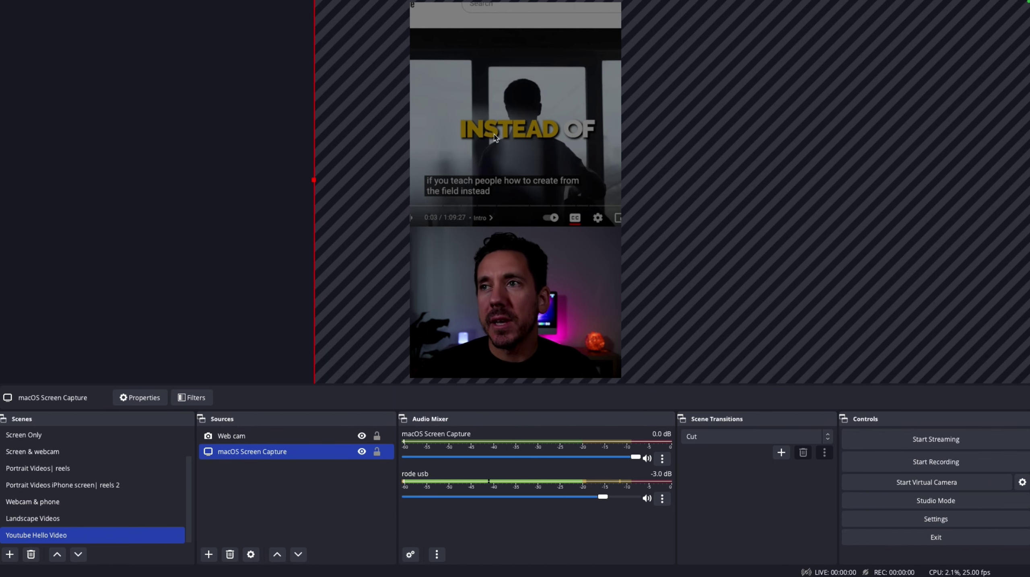
left_click_drag(495, 137, 493, 104)
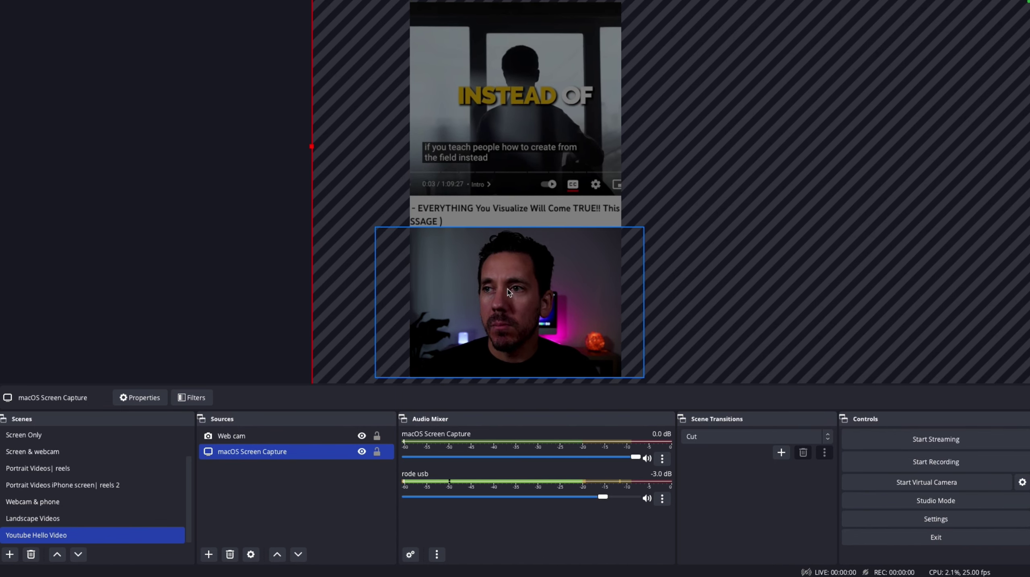
left_click_drag(466, 182, 497, 320)
left_click_drag(759, 31, 757, 0)
left_click_drag(517, 85, 523, 131)
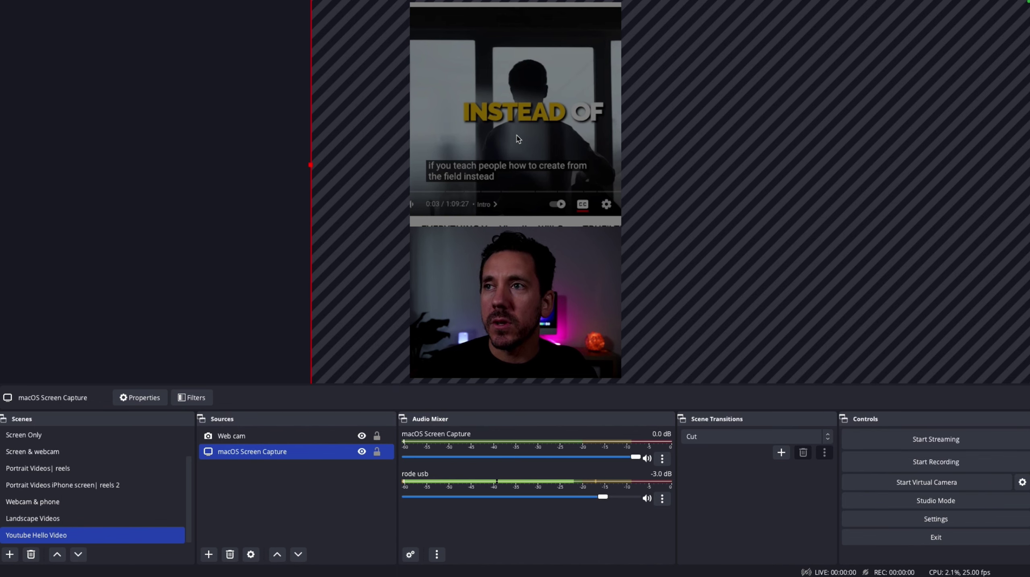
left_click_drag(518, 139, 509, 239)
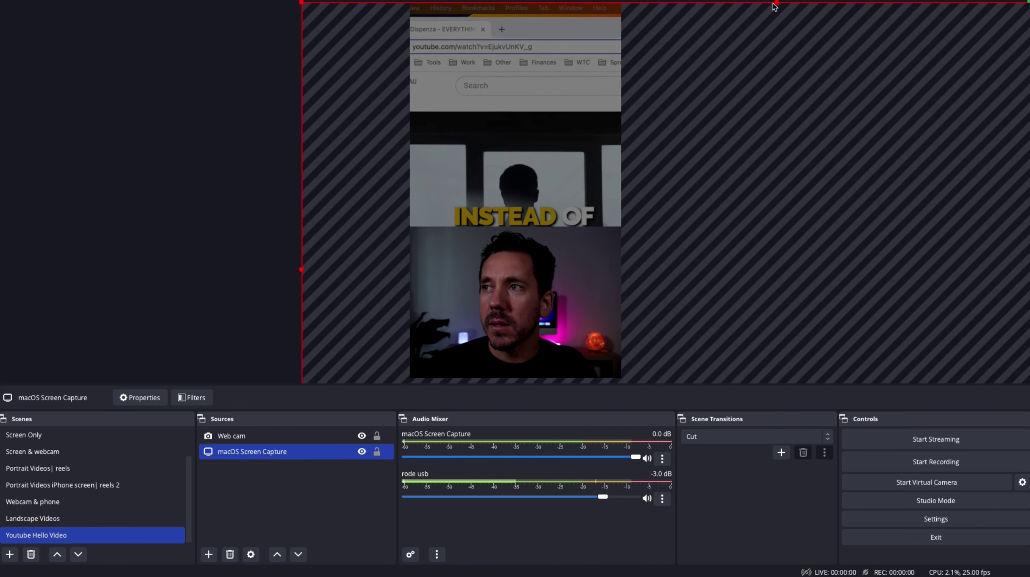
Step: Adjust the capture's top edge and raise it so the player controls show
left_click_drag(775, 4, 775, 0)
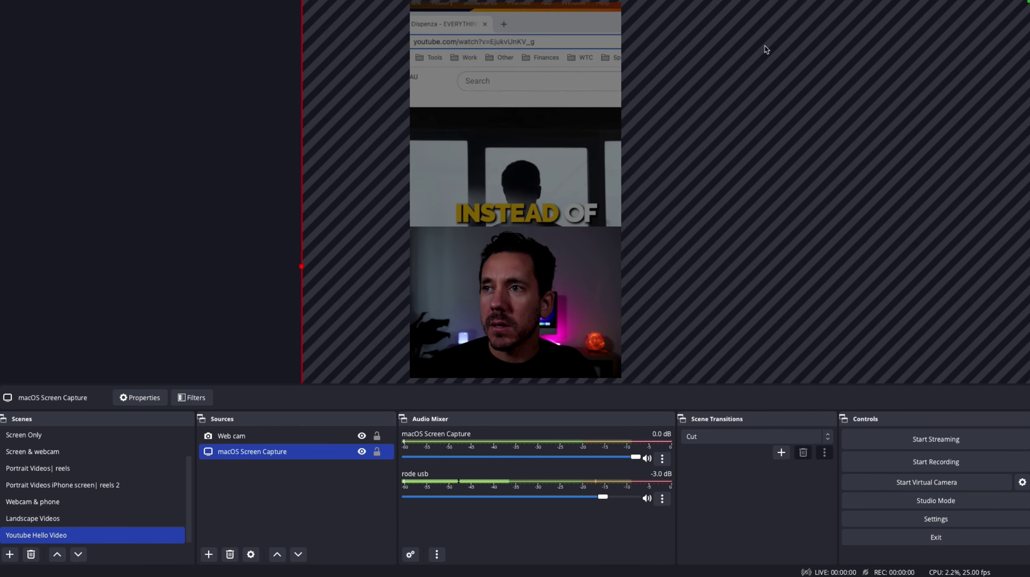
left_click_drag(763, 65, 784, 22)
left_click_drag(545, 124, 539, 23)
left_click_drag(513, 114, 496, 93)
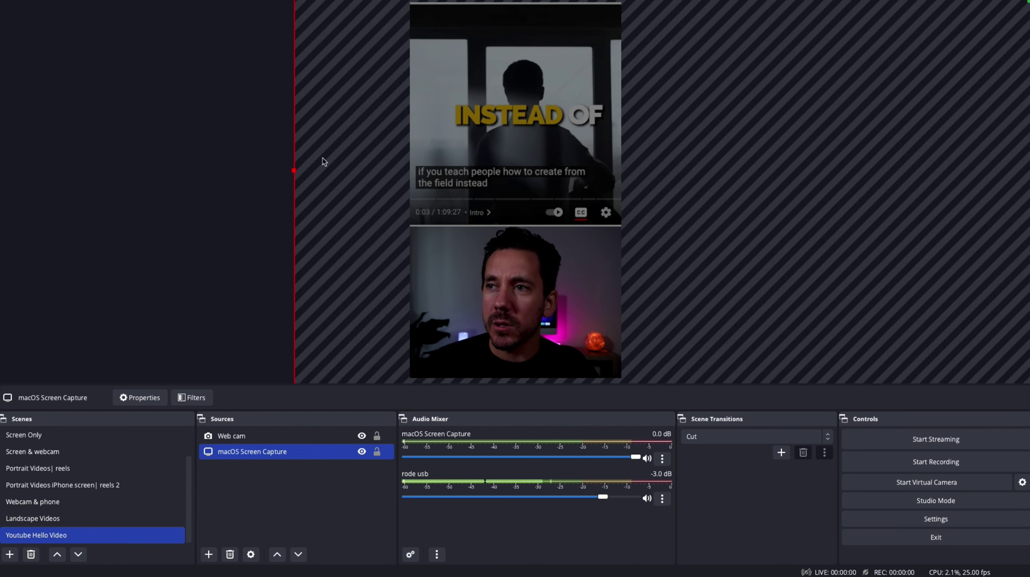
Step: Nudge the screen capture up a few pixels
left_click(246, 227)
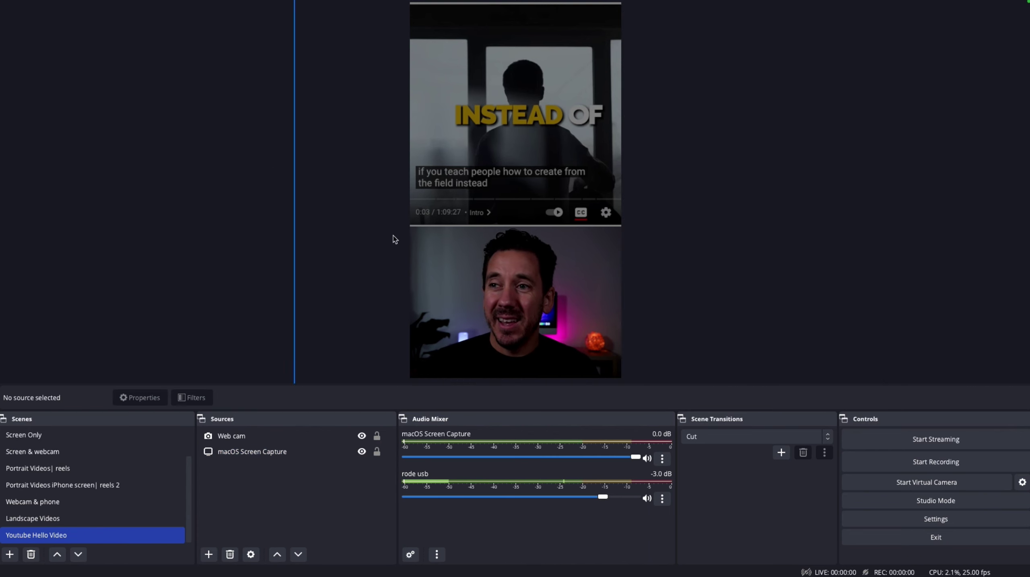
left_click(446, 251)
left_click(370, 225)
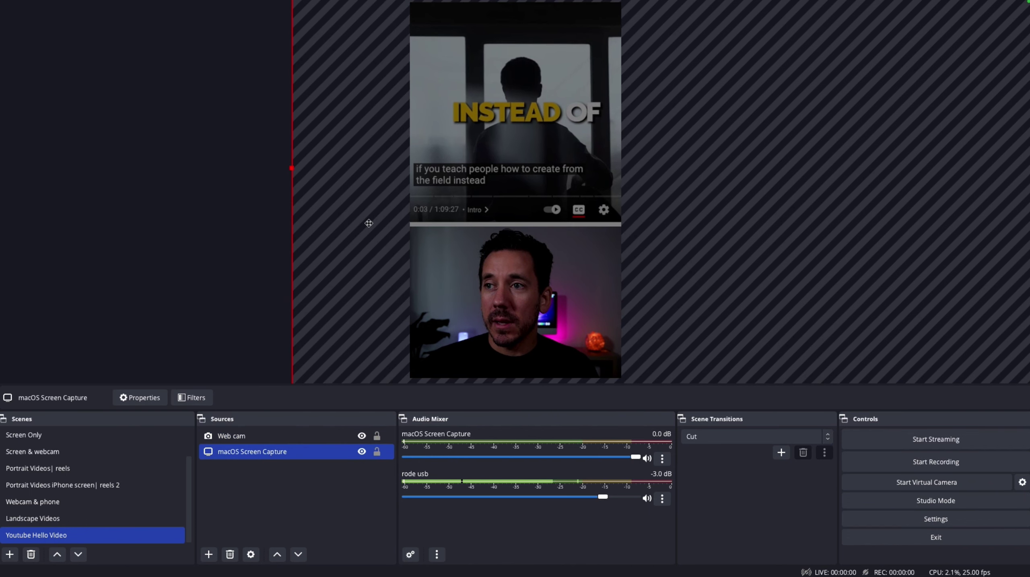
left_click_drag(371, 225, 371, 223)
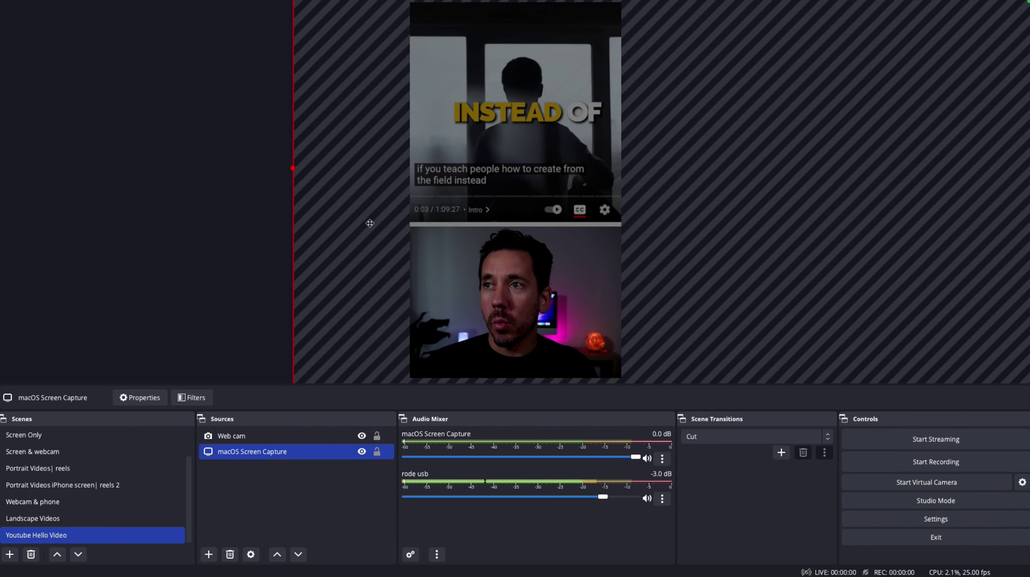
Step: Raise the webcam's top edge so it meets the bottom of the YouTube capture
left_click(409, 247)
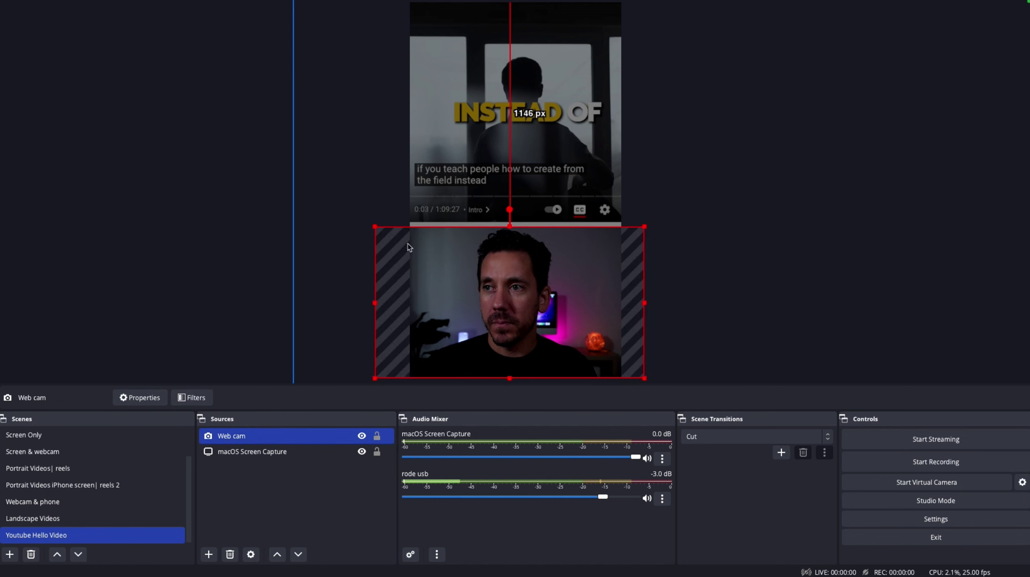
left_click(369, 225)
left_click(239, 253)
left_click(506, 289)
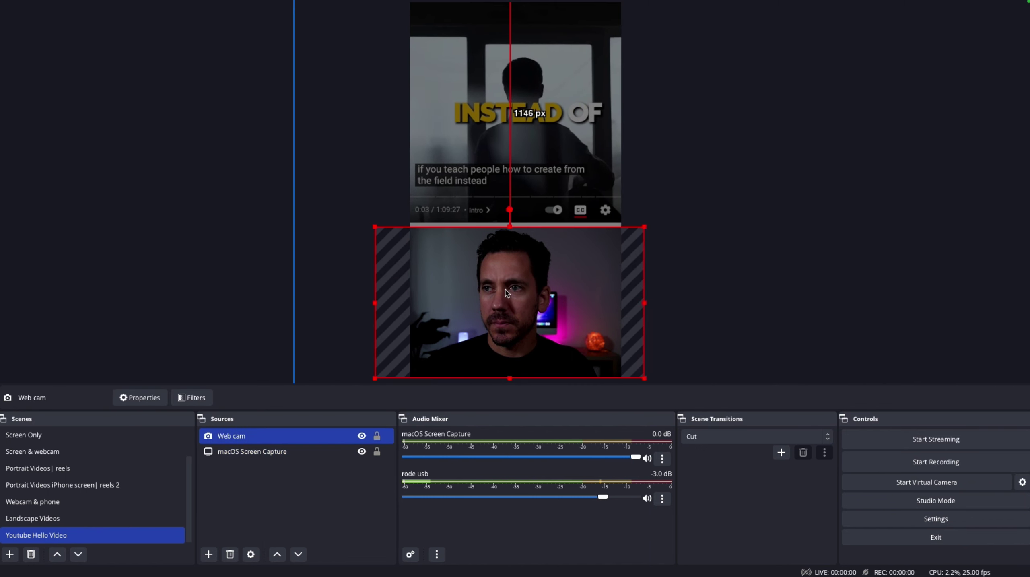
left_click_drag(510, 226, 510, 220)
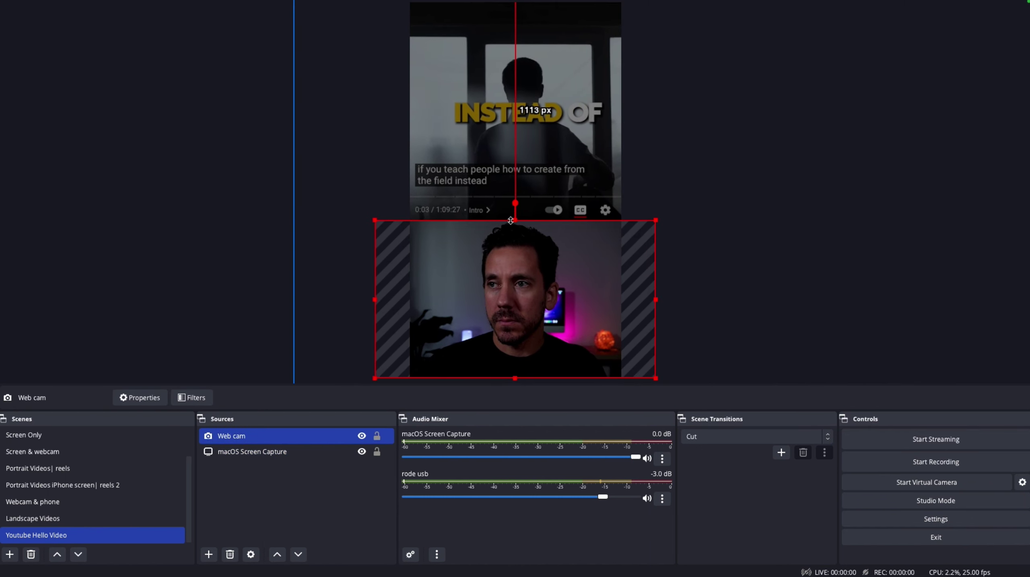
left_click(216, 232)
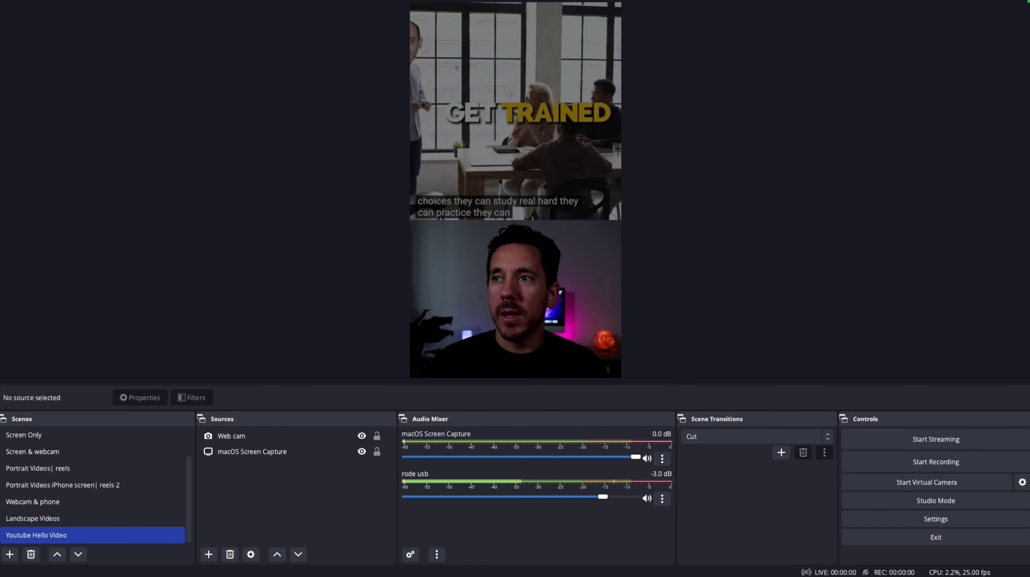
Step: Drag the screen capture a short way left, exposing a grey browser area in the top half
mouse_move(729, 119)
left_mouse_down()
mouse_move(791, 117)
mouse_move(443, 109)
mouse_move(533, 110)
left_mouse_up()
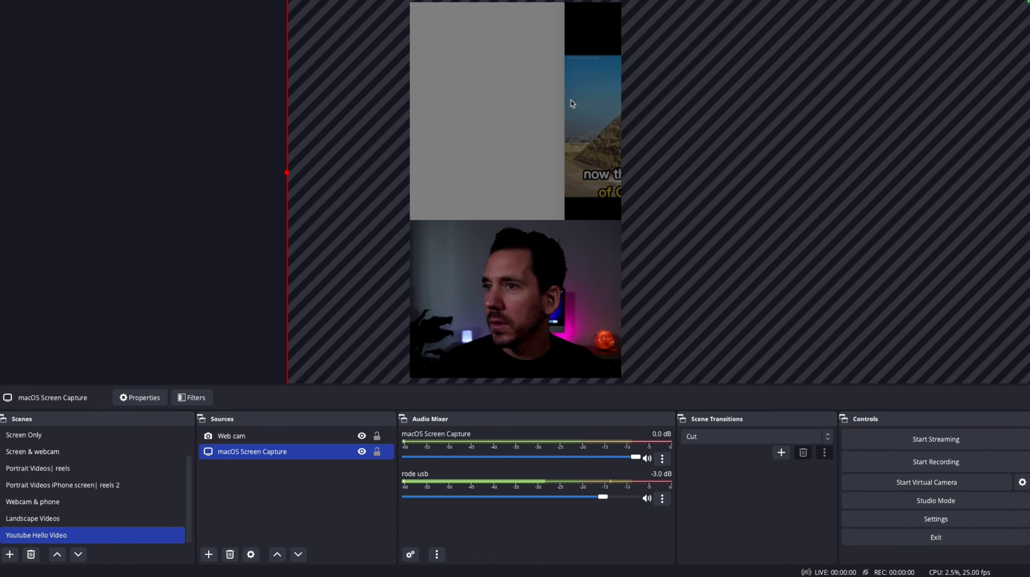
Step: Drag the screen capture far left until the red desktop background fills the area above the webcam
left_click_drag(627, 152, 474, 143)
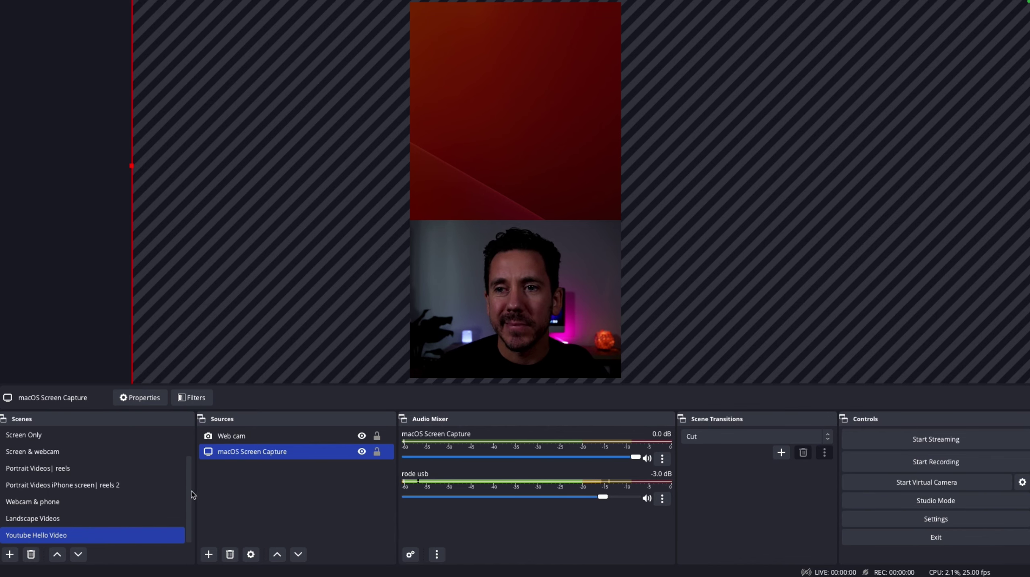
left_click(143, 487)
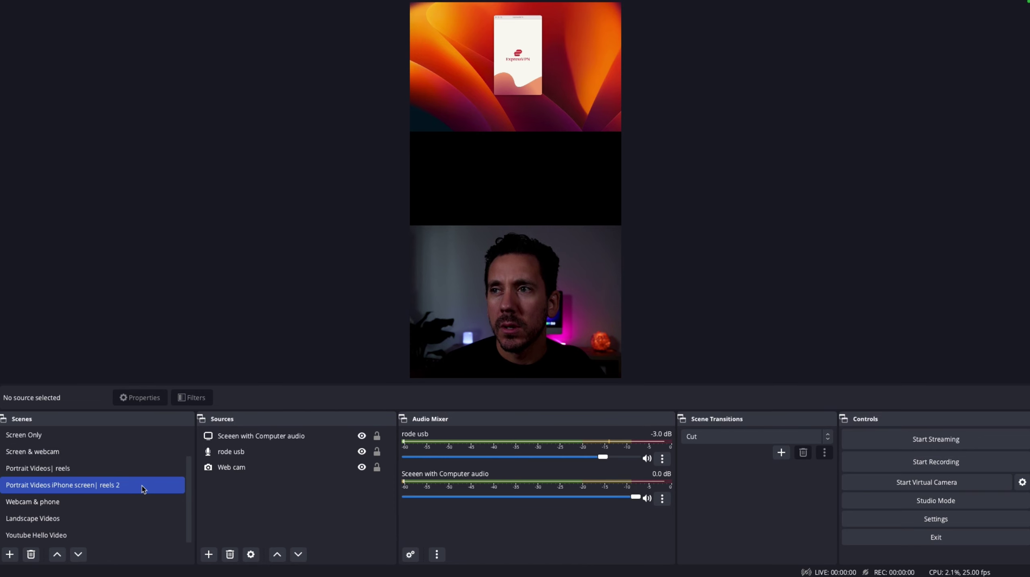
left_click(123, 534)
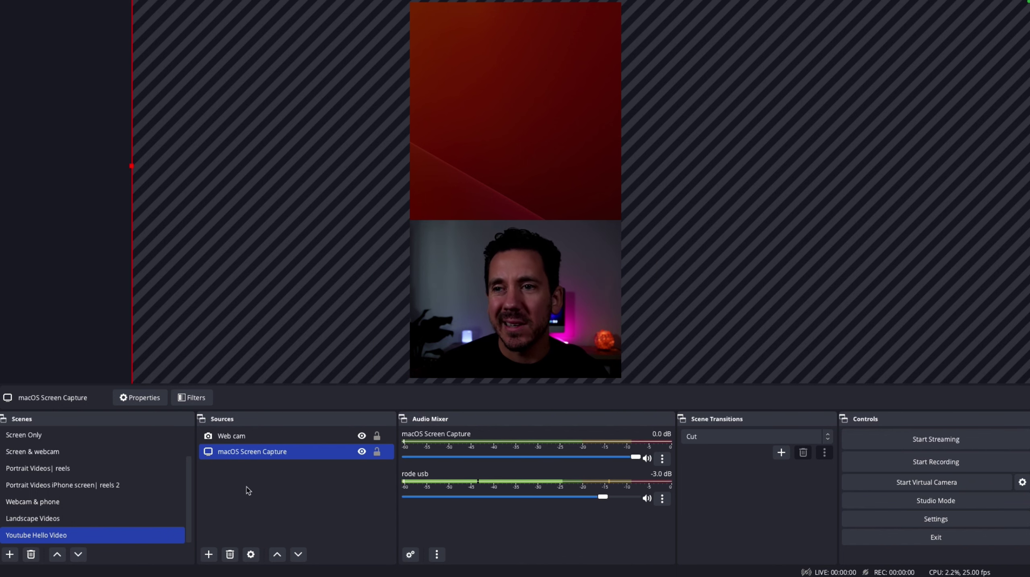
left_click(253, 437)
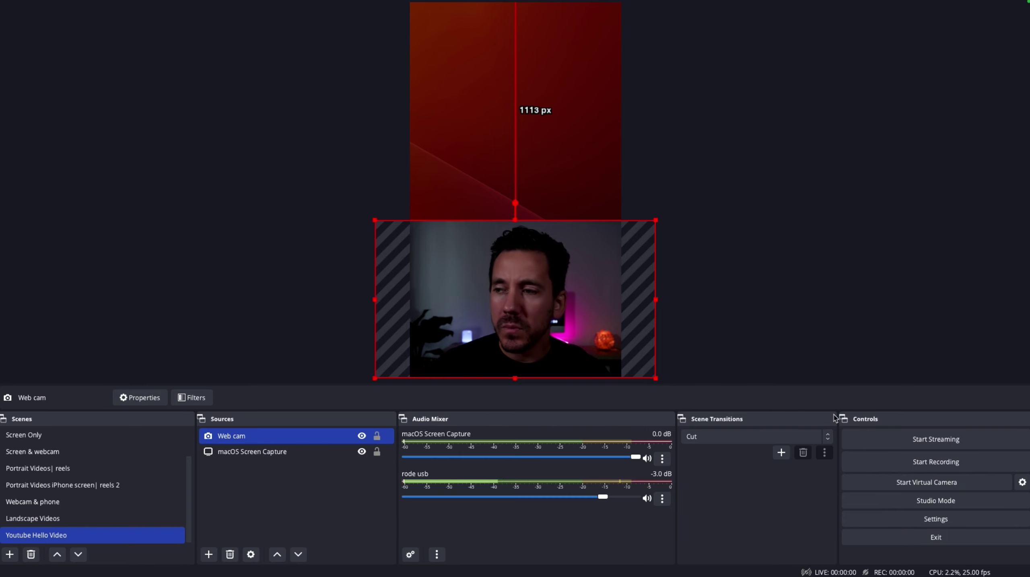
Step: Set the Video Base (Canvas) Resolution to 1920x1080 in Settings, then select the screen capture
left_click(914, 518)
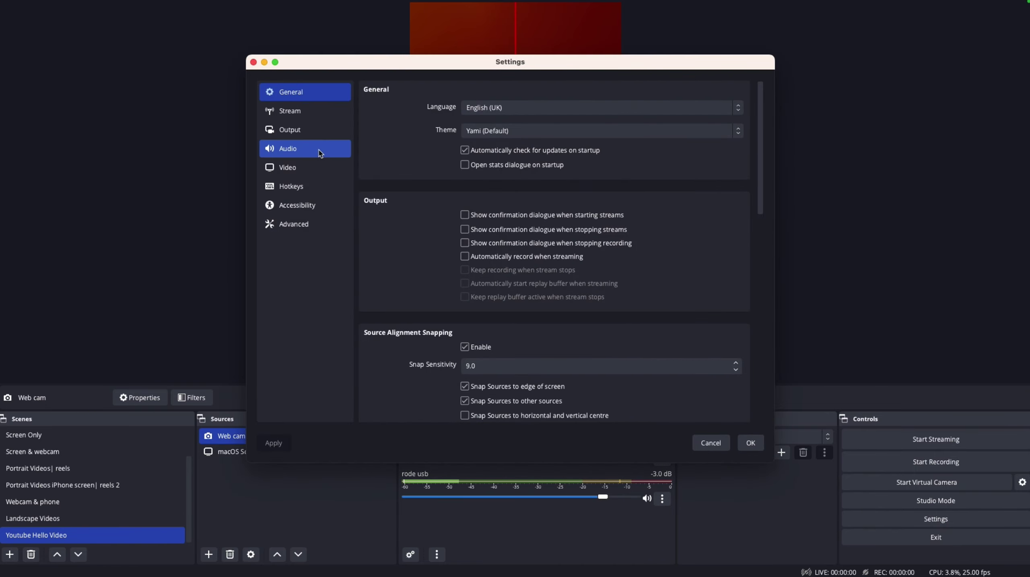
left_click(314, 169)
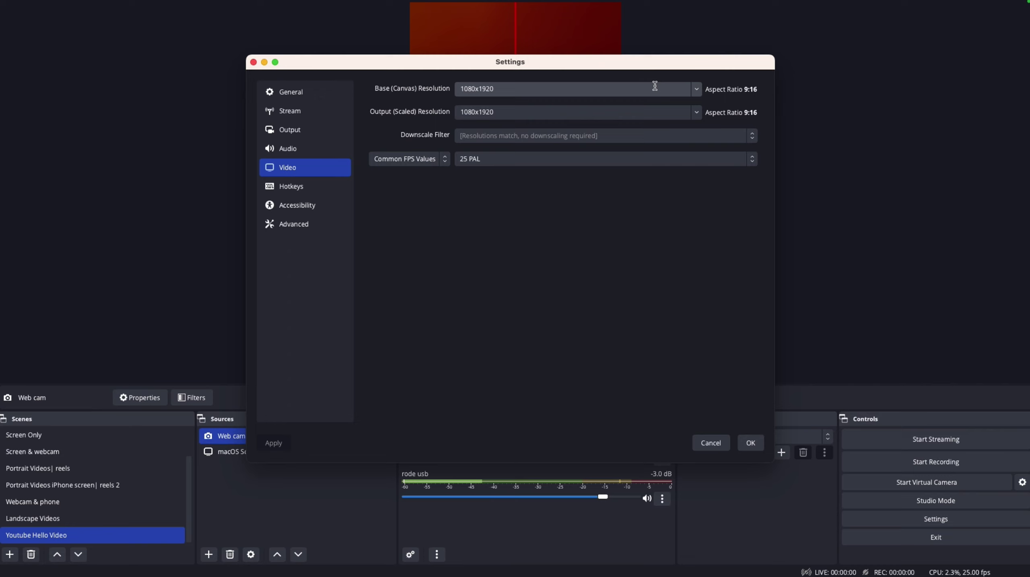
left_click(697, 90)
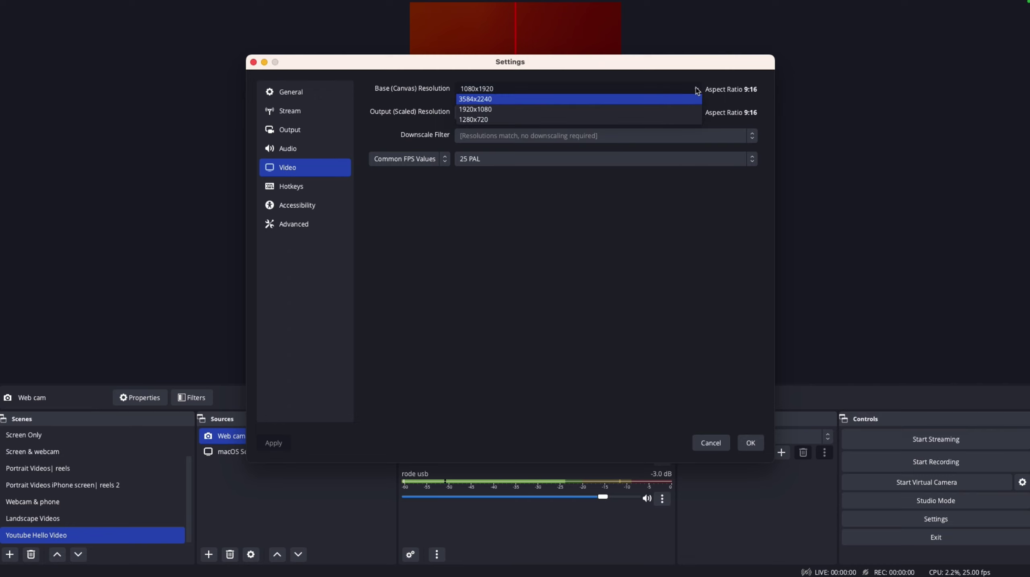
left_click(479, 110)
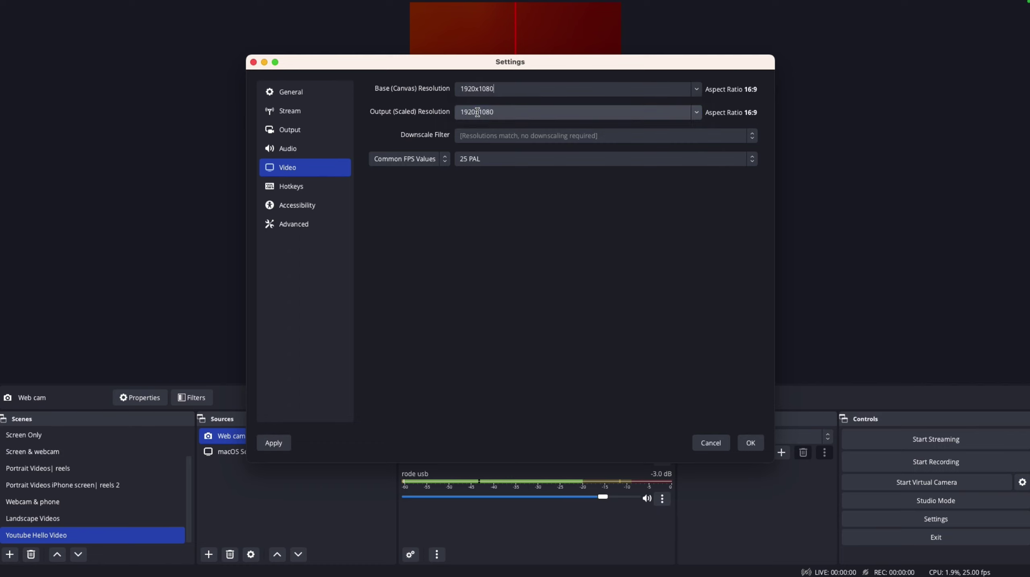
left_click(751, 443)
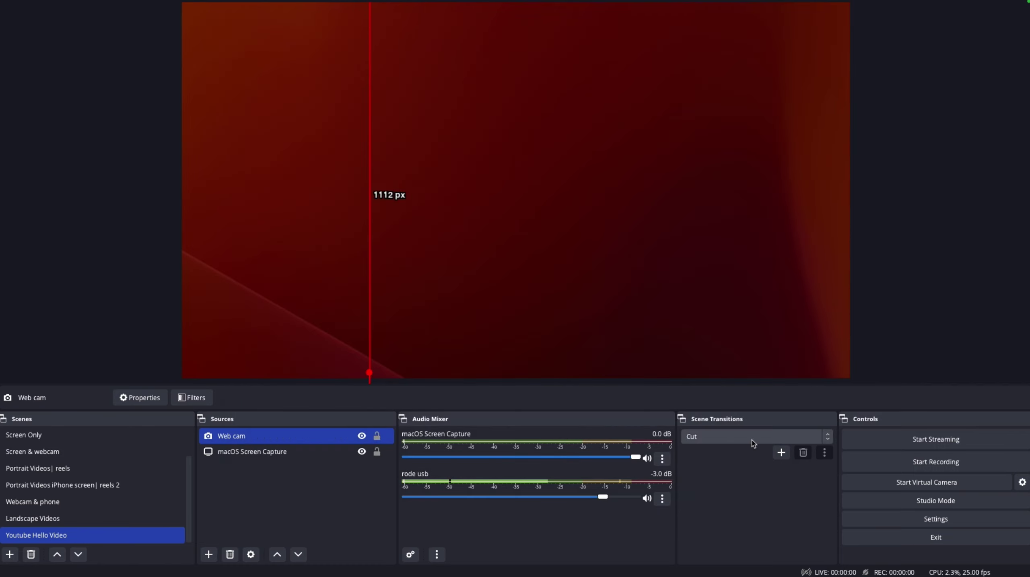
left_click(480, 229)
Step: Remove the macOS Screen Capture source from the scene
left_click_drag(480, 229, 394, 379)
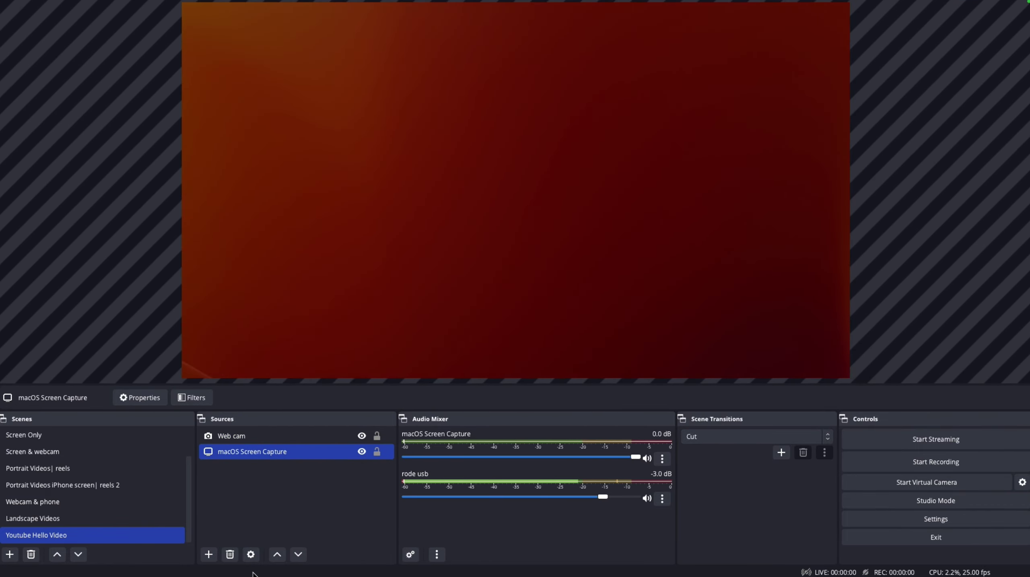
left_click(230, 555)
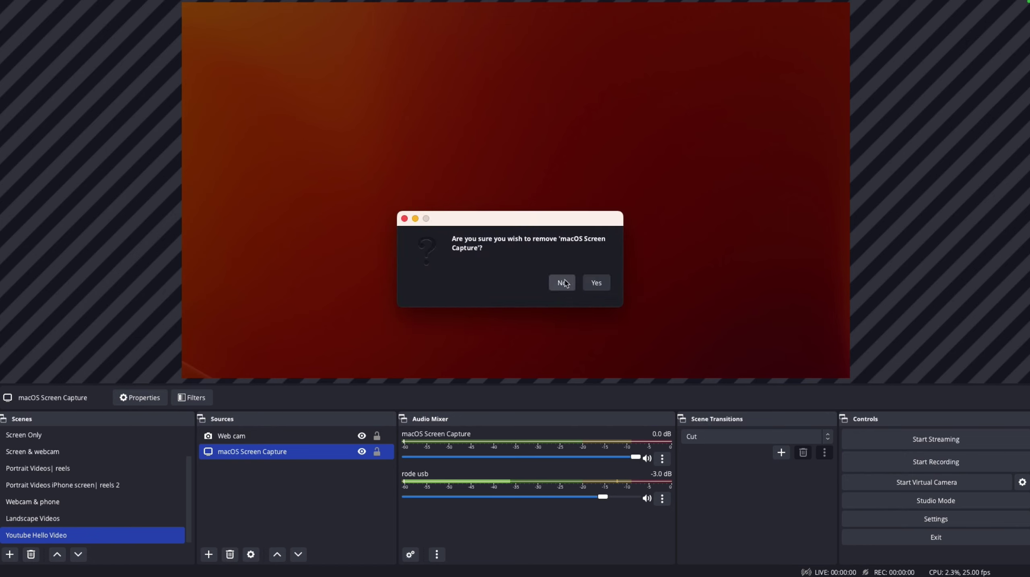
left_click(597, 283)
Step: Remove the Web cam source as well, leaving the scene empty
left_click(250, 437)
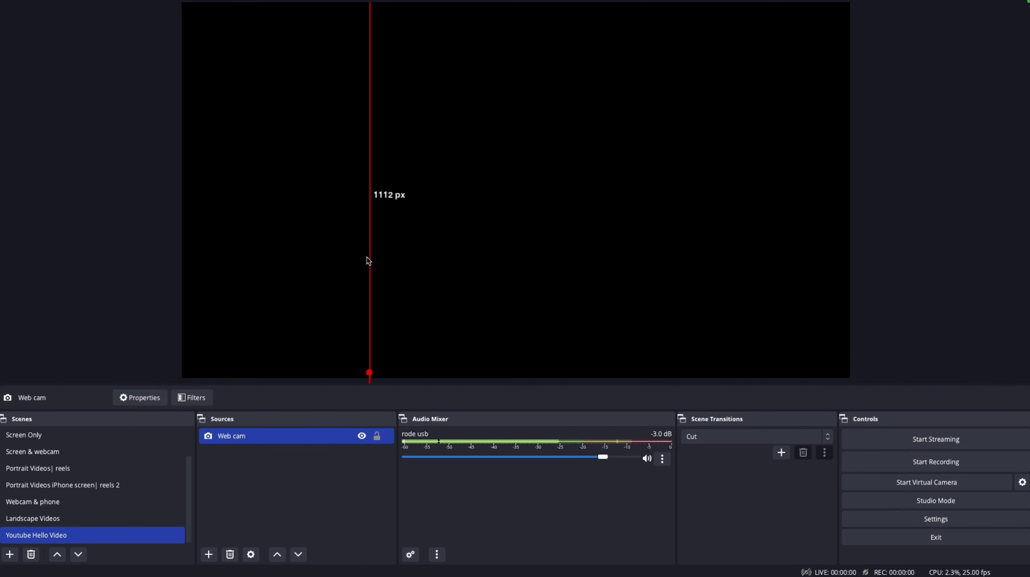
left_click(369, 261)
left_click(256, 436)
right_click(256, 436)
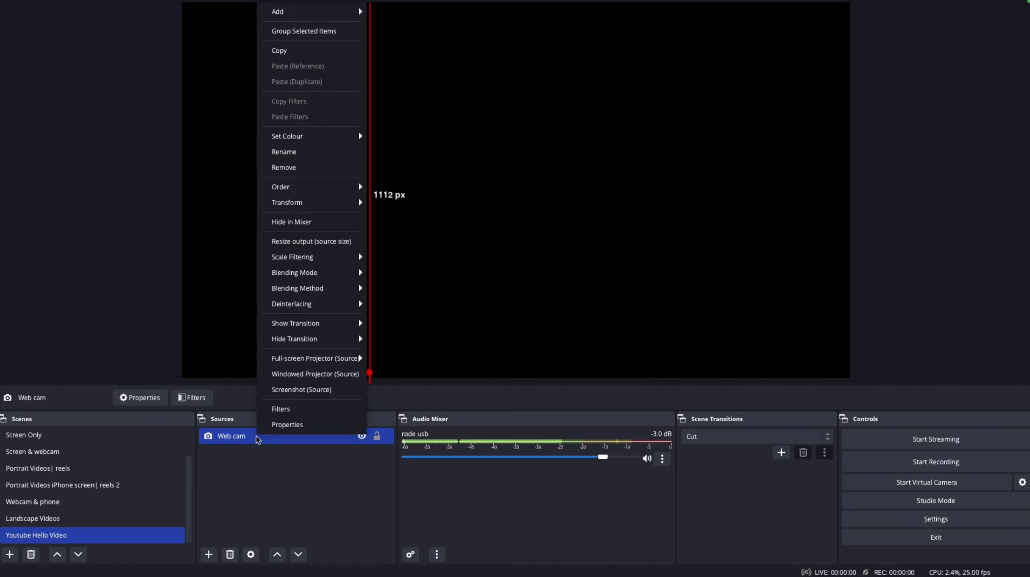
left_click(285, 424)
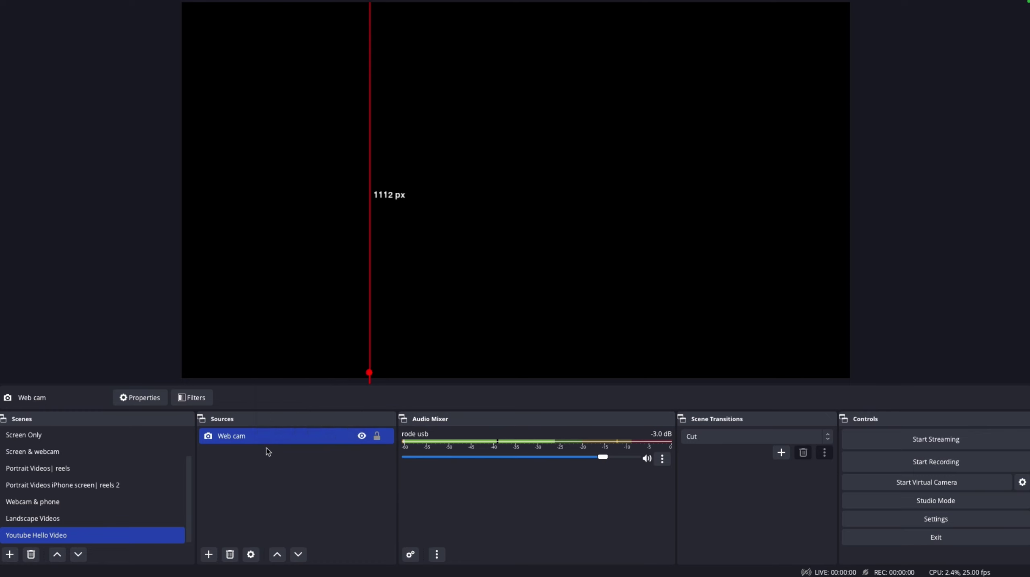
left_click(236, 556)
left_click(590, 285)
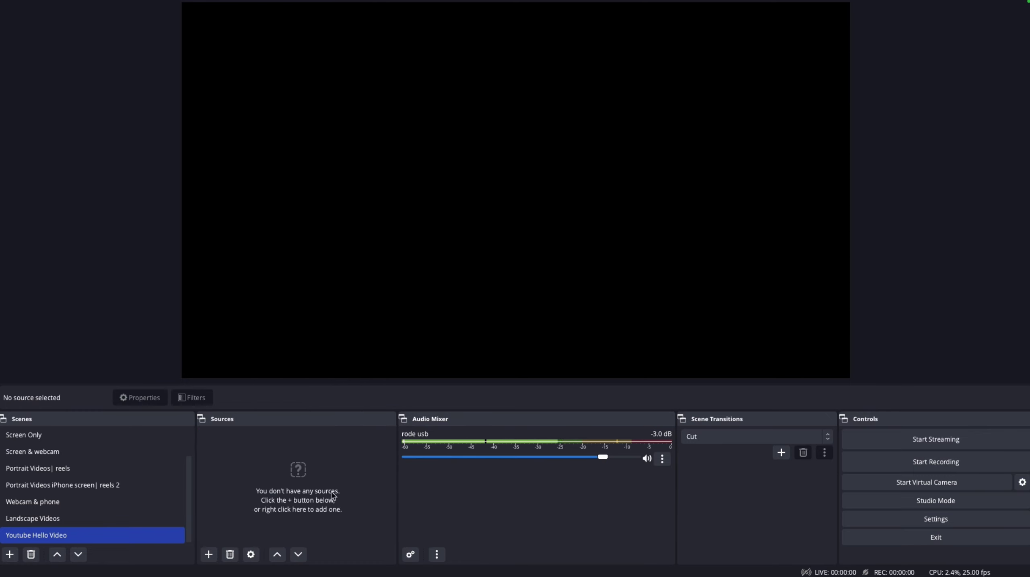
left_click(209, 555)
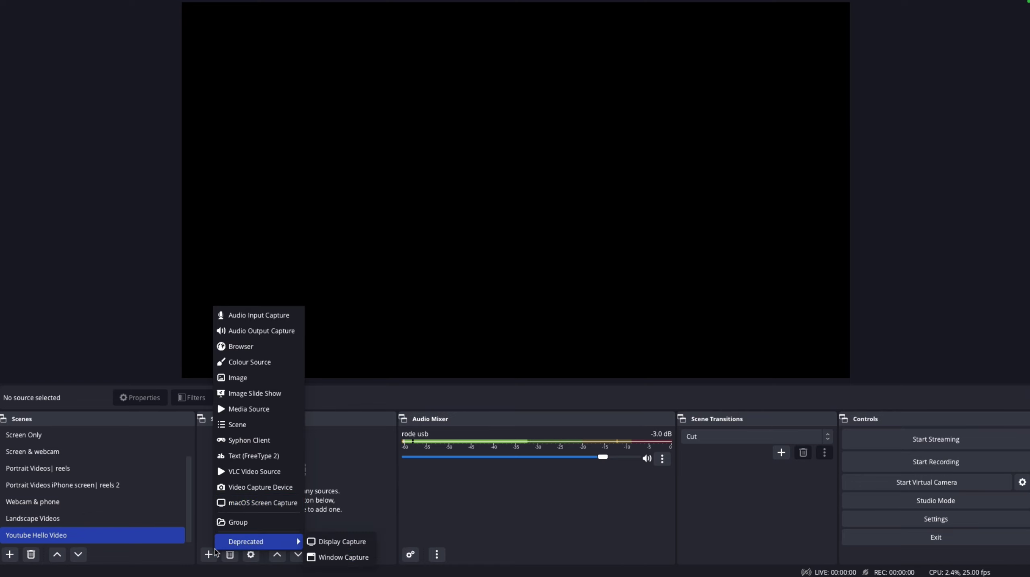
Step: Re-add the existing Web cam as a Video Capture Device and stretch it across the whole canvas
left_click(262, 488)
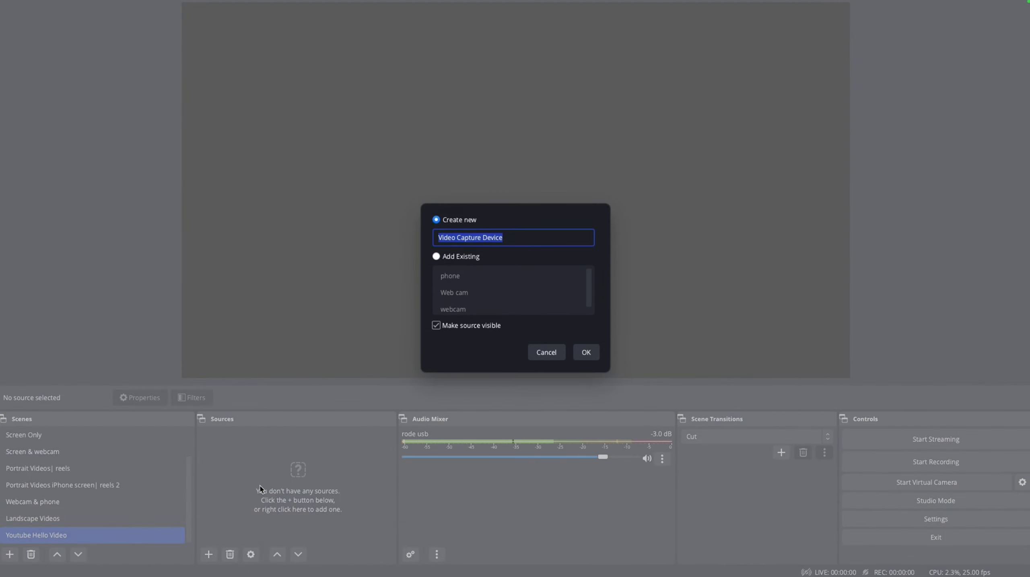
left_click(436, 257)
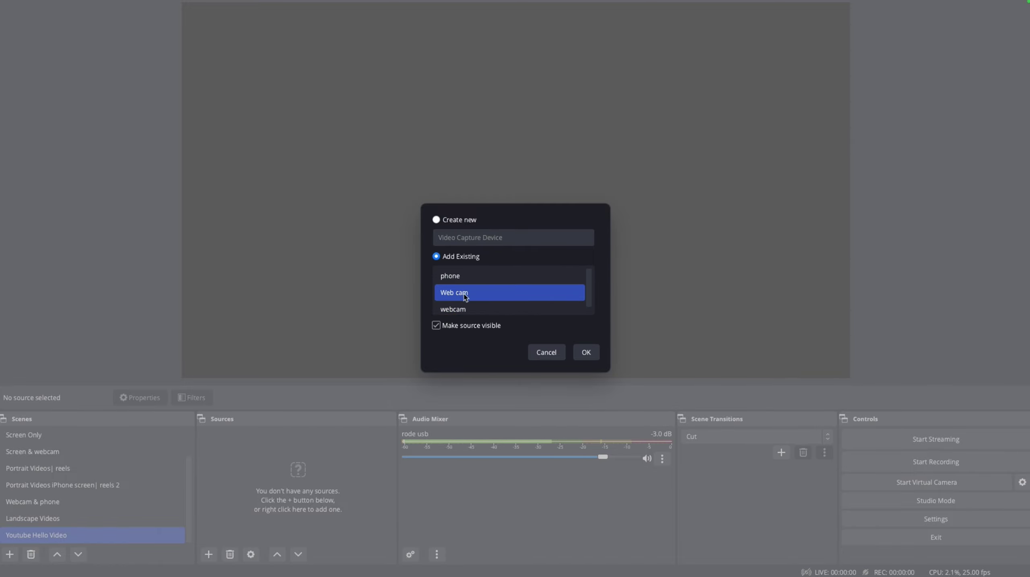
left_click(587, 353)
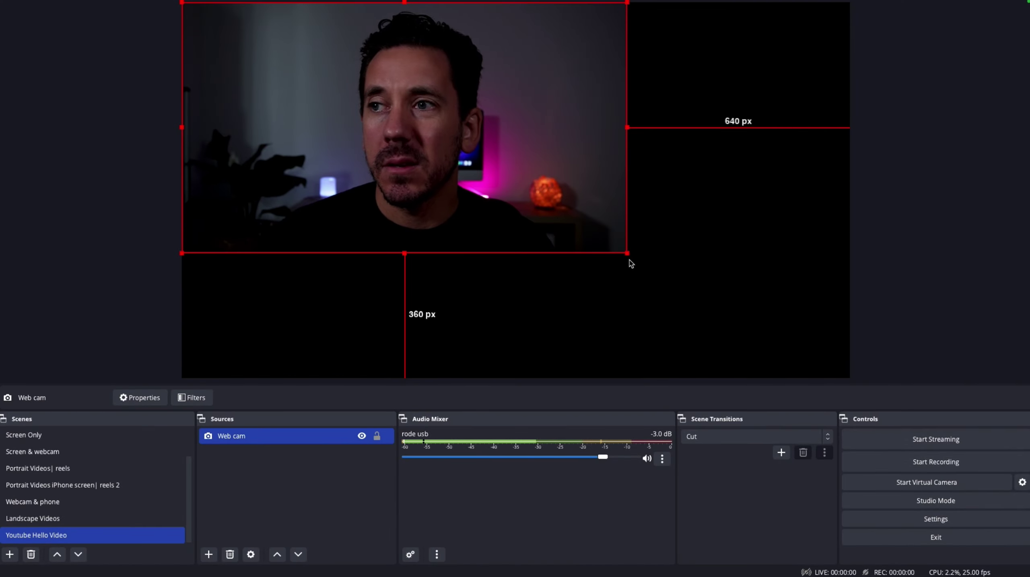
left_click_drag(628, 254, 849, 378)
left_click(899, 317)
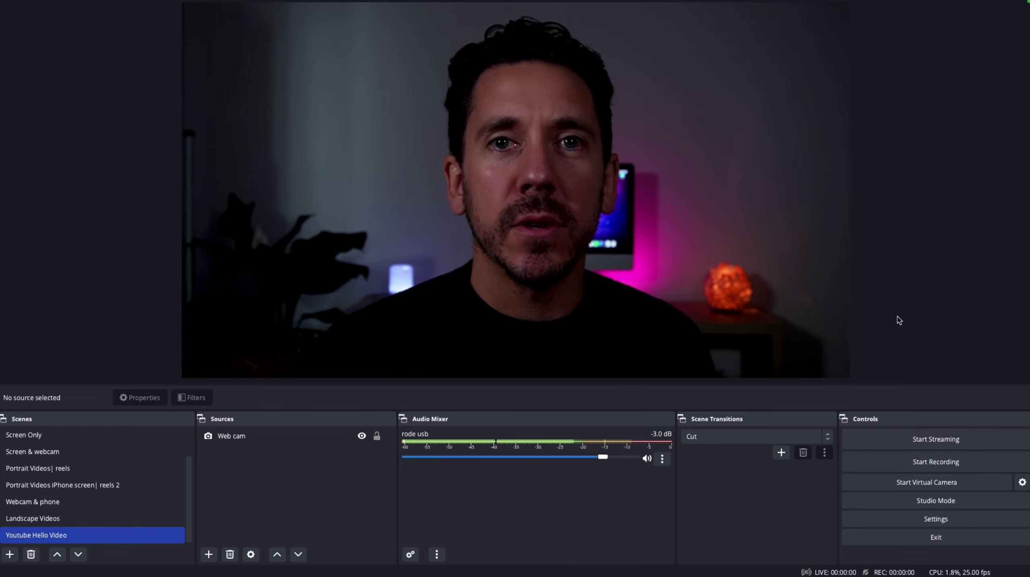
Step: Shrink the webcam by its top-right handle into a small box in the bottom-left corner
left_click(672, 81)
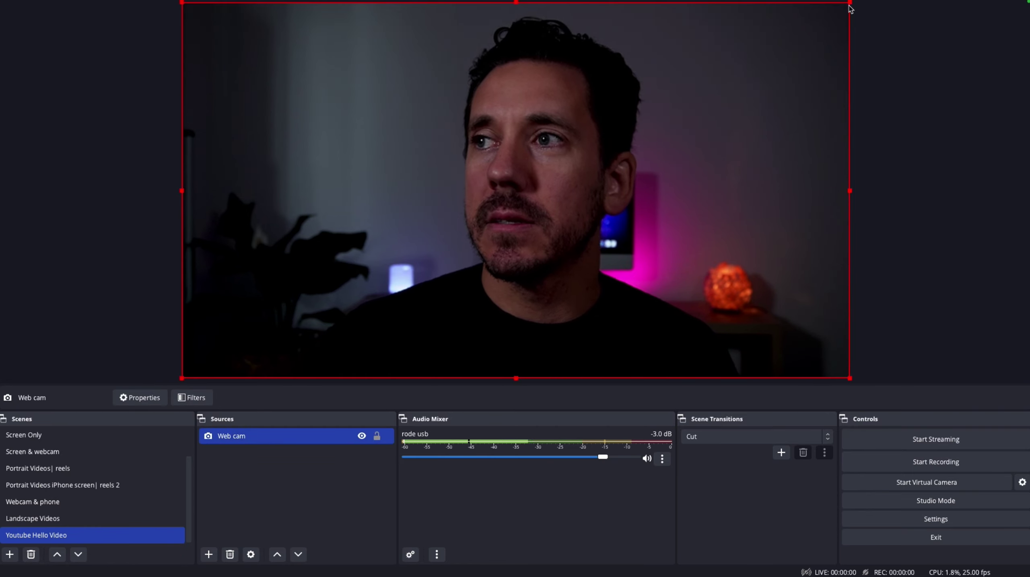
left_click_drag(850, 4, 336, 268)
left_click(120, 76)
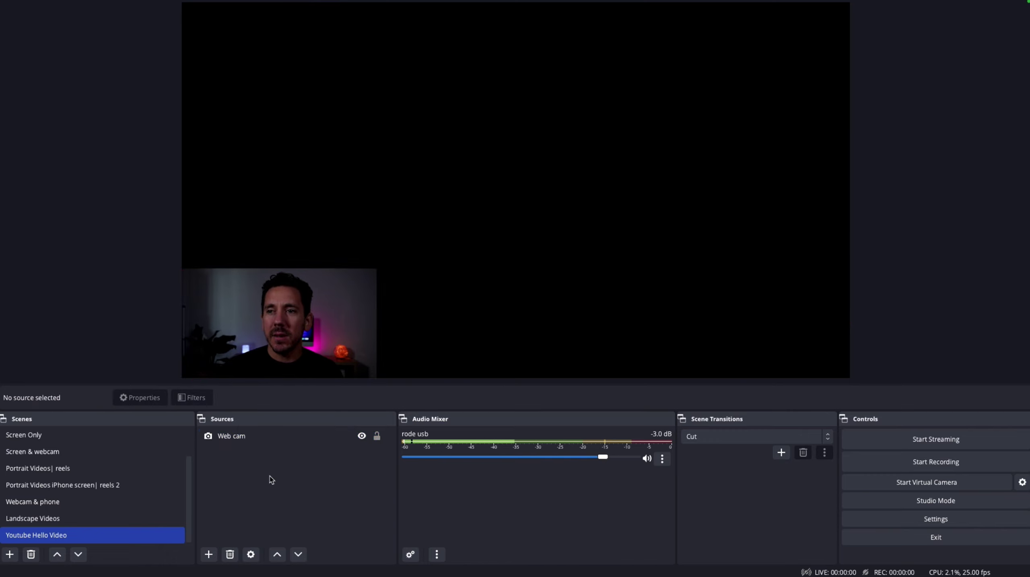
left_click(209, 555)
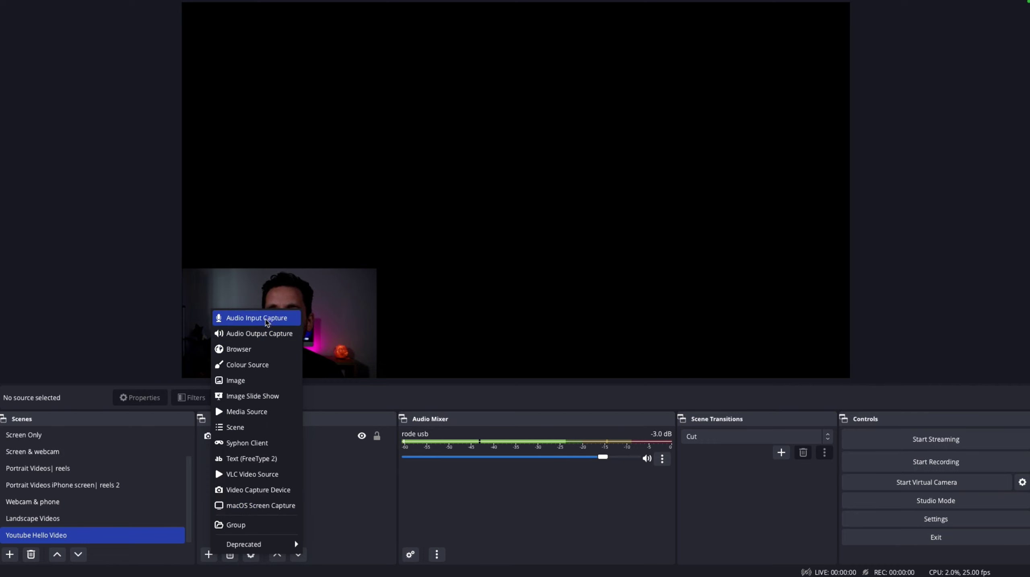
Step: Add the existing macOS Screen Capture source to the scene
left_click(254, 508)
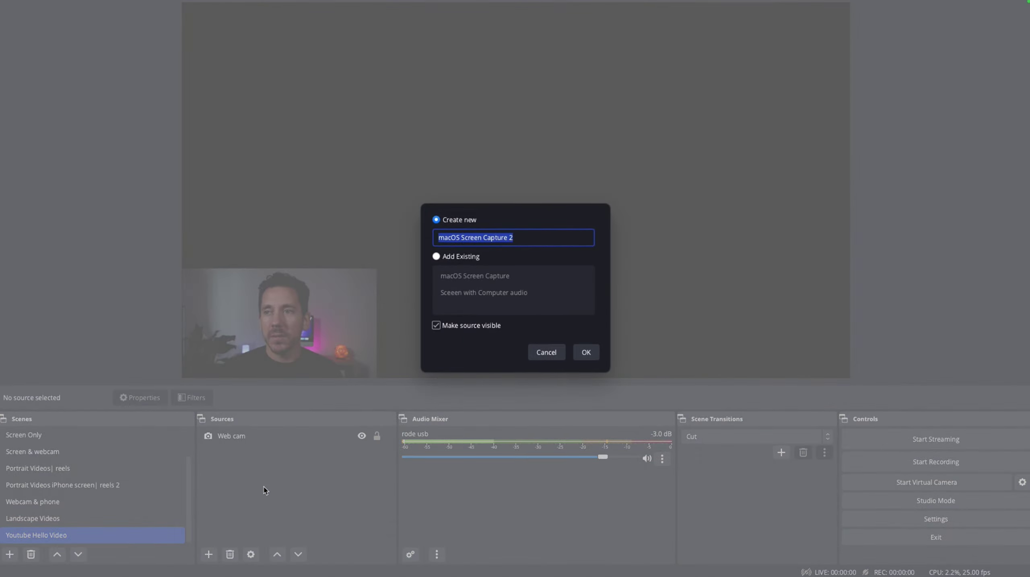
left_click(456, 258)
left_click(480, 277)
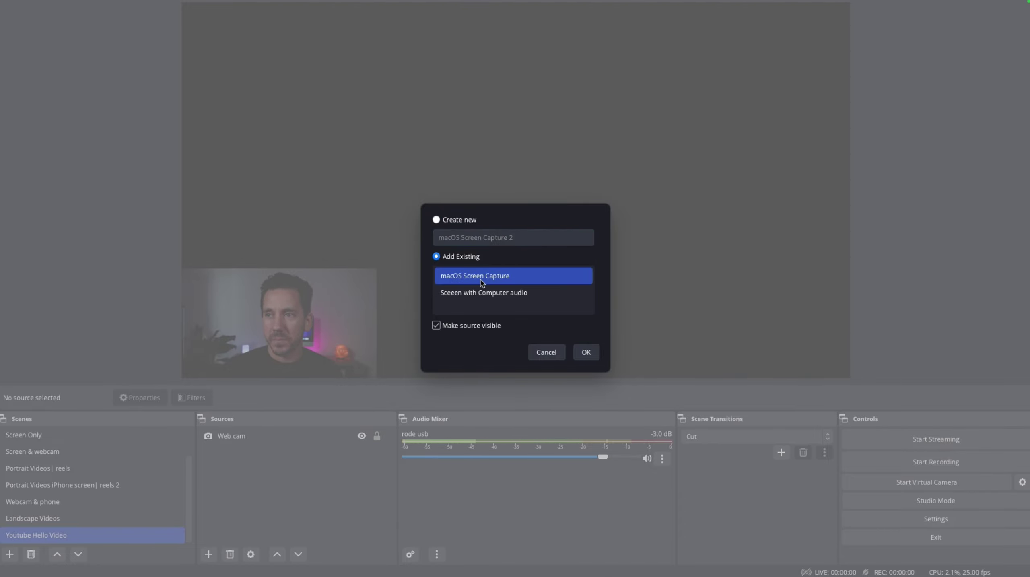
left_click(587, 352)
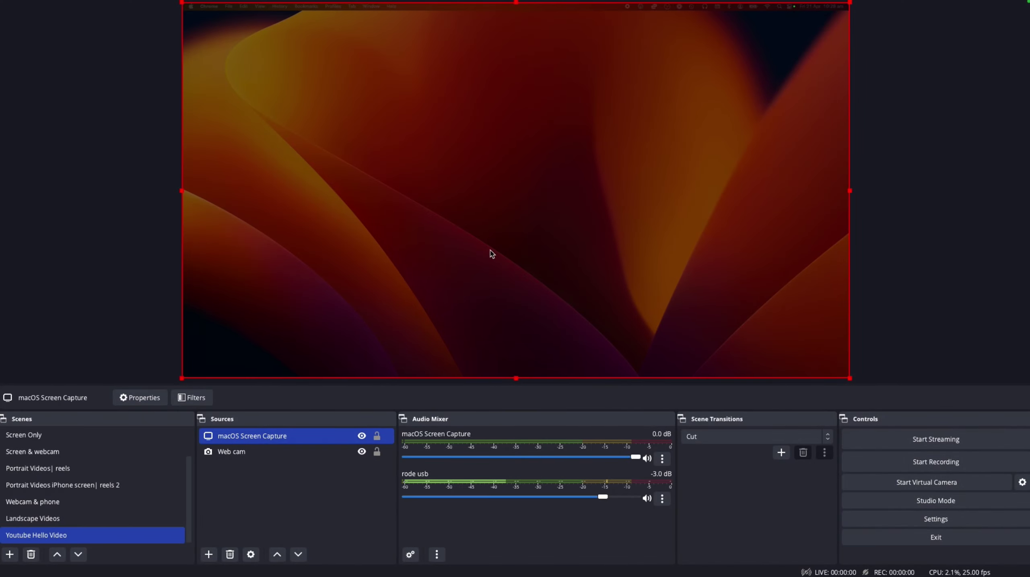
Step: Shrink the screen capture and snap it against the canvas's right edge
left_click_drag(183, 378, 386, 231)
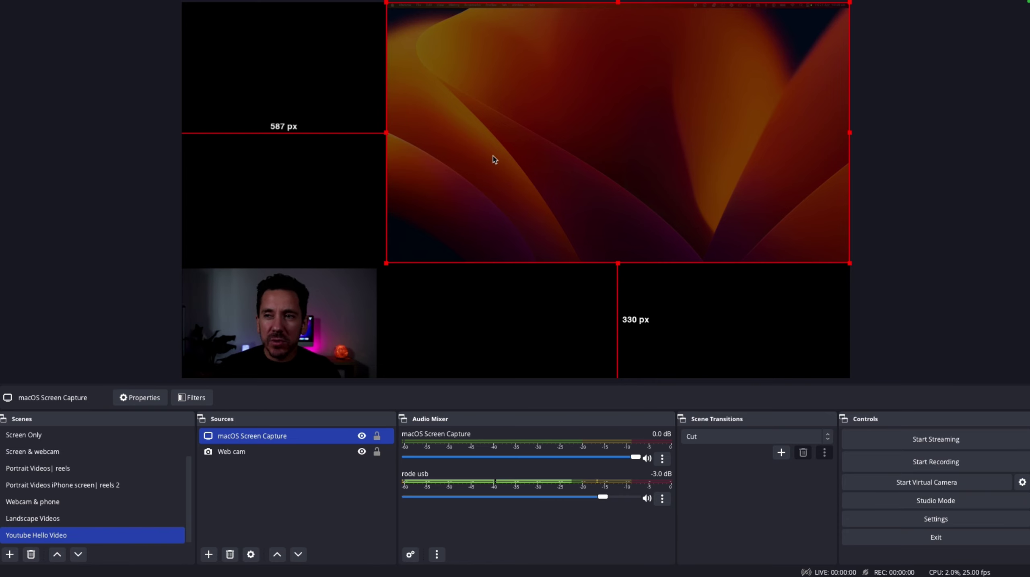
left_click_drag(494, 159, 391, 139)
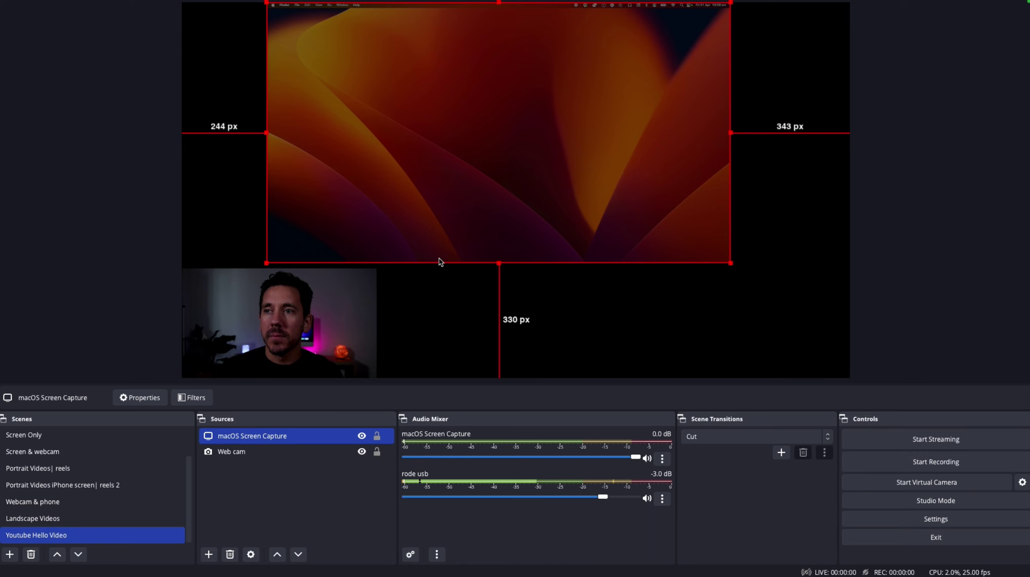
left_click(305, 286)
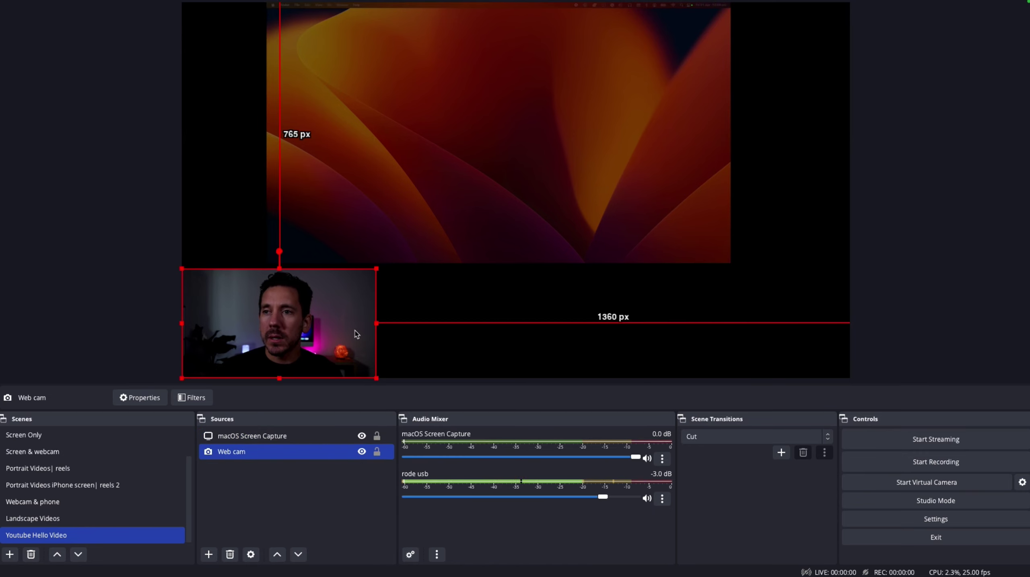
left_click_drag(420, 211, 651, 214)
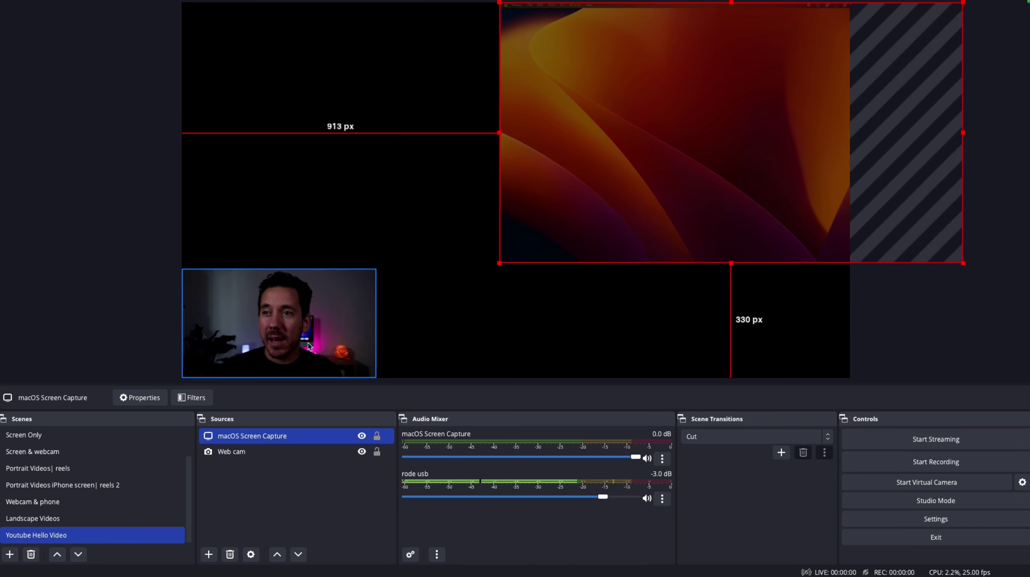
left_click(370, 279)
Step: Enlarge the webcam to fill the full-height left half and stretch the capture to full height
left_click_drag(377, 268, 502, 207)
left_click_drag(354, 199, 369, 5)
left_click_drag(402, 118, 202, 115)
left_click(648, 180)
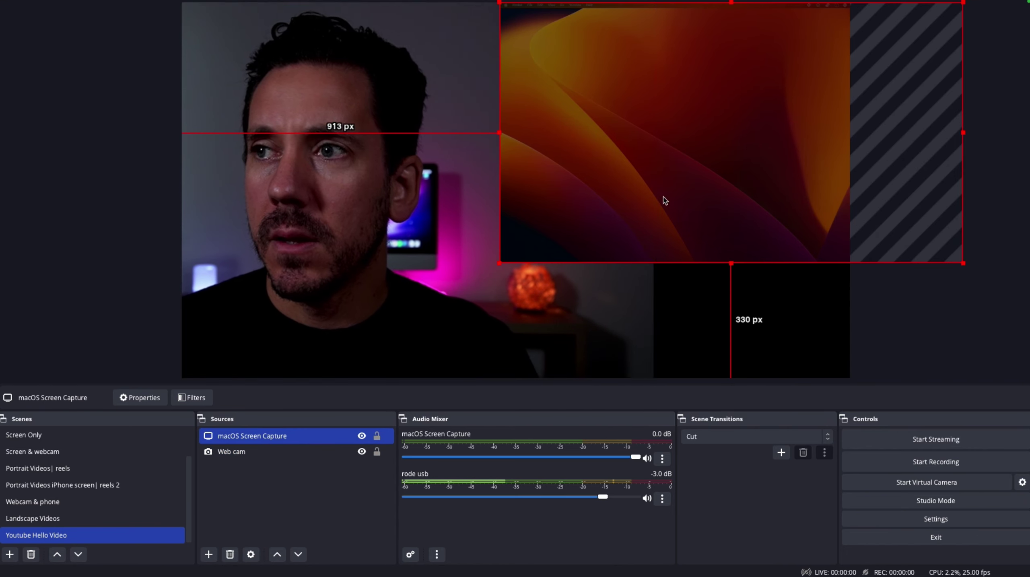
left_click_drag(732, 262, 747, 369)
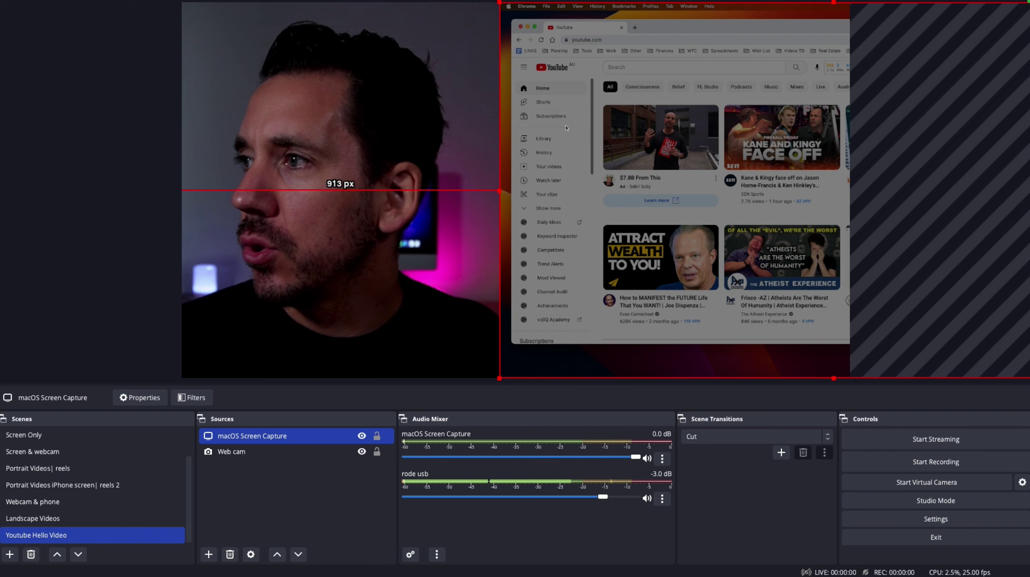
Step: Start a YouTube Short in the captured Chrome window and slide the window left
left_click(545, 102)
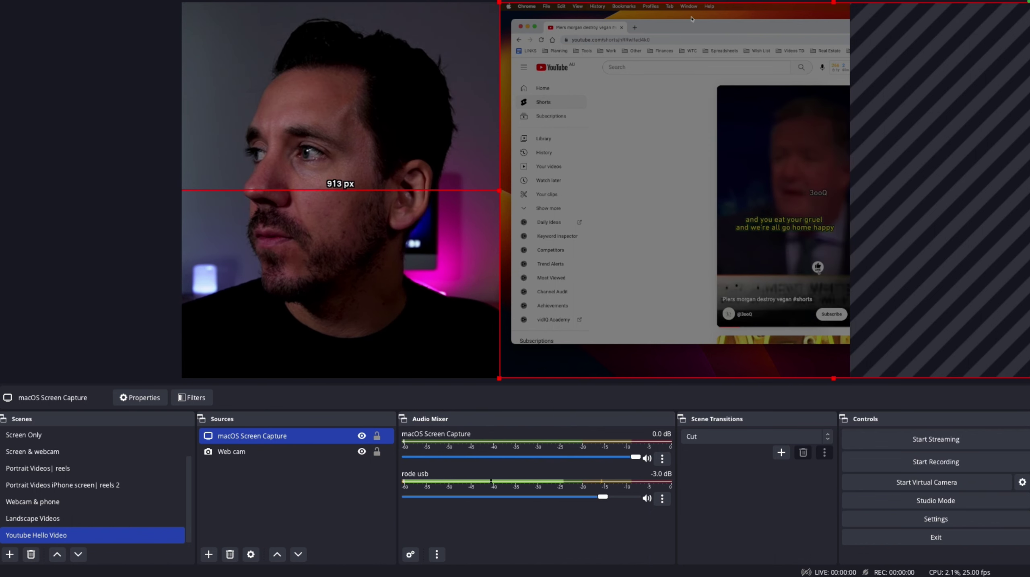
left_click_drag(691, 24, 683, 18)
mouse_move(792, 174)
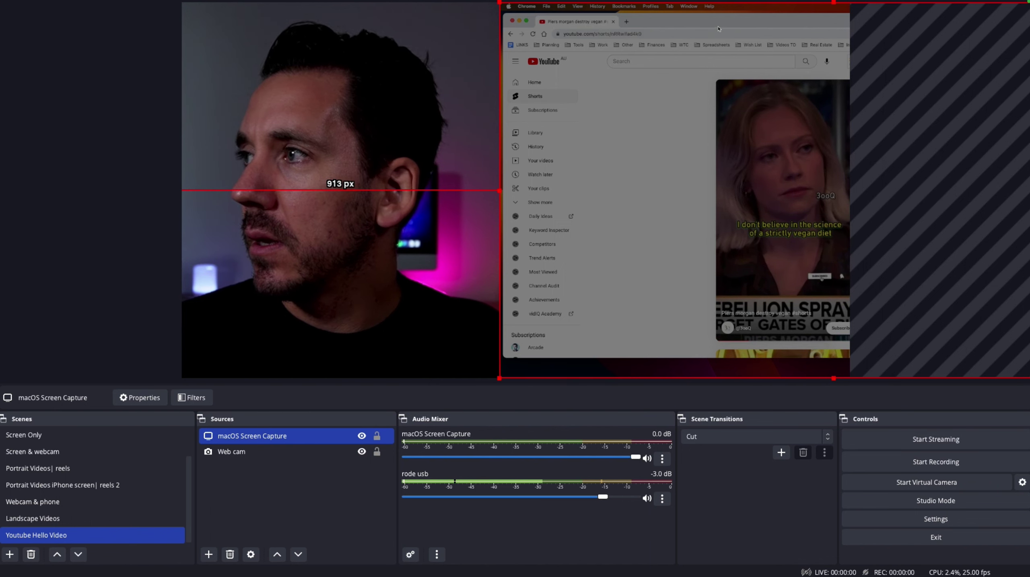
left_click_drag(719, 28, 534, 25)
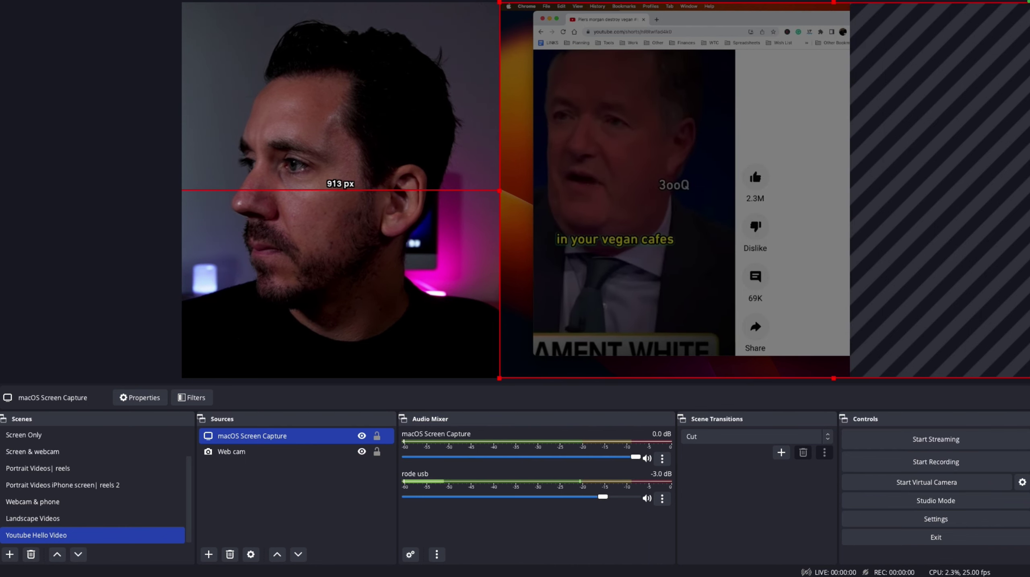
Step: Resize and reposition the Chrome window to frame the Short, shortening it from the bottom
left_click_drag(833, 172, 763, 175)
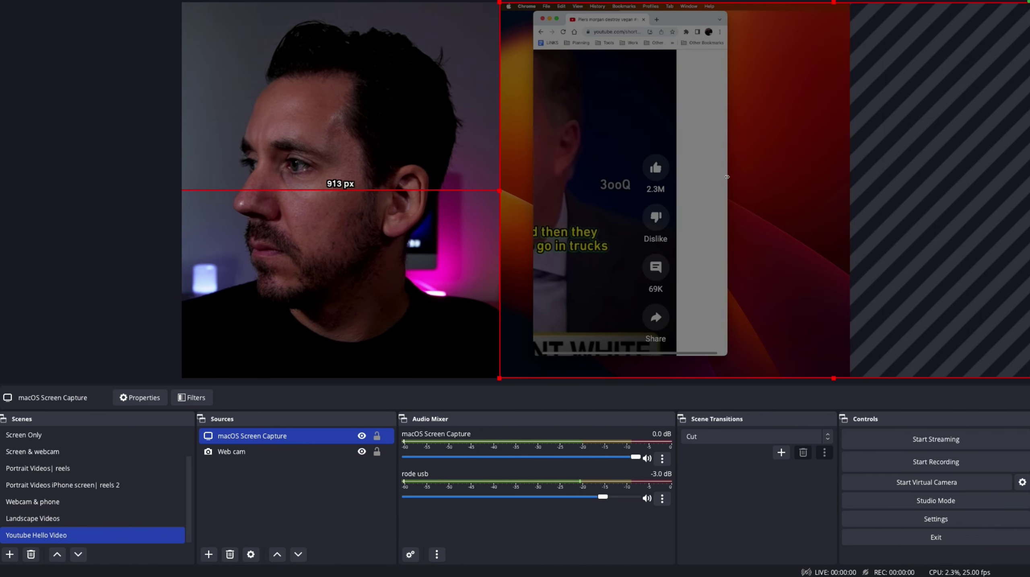
left_click_drag(675, 19, 791, 22)
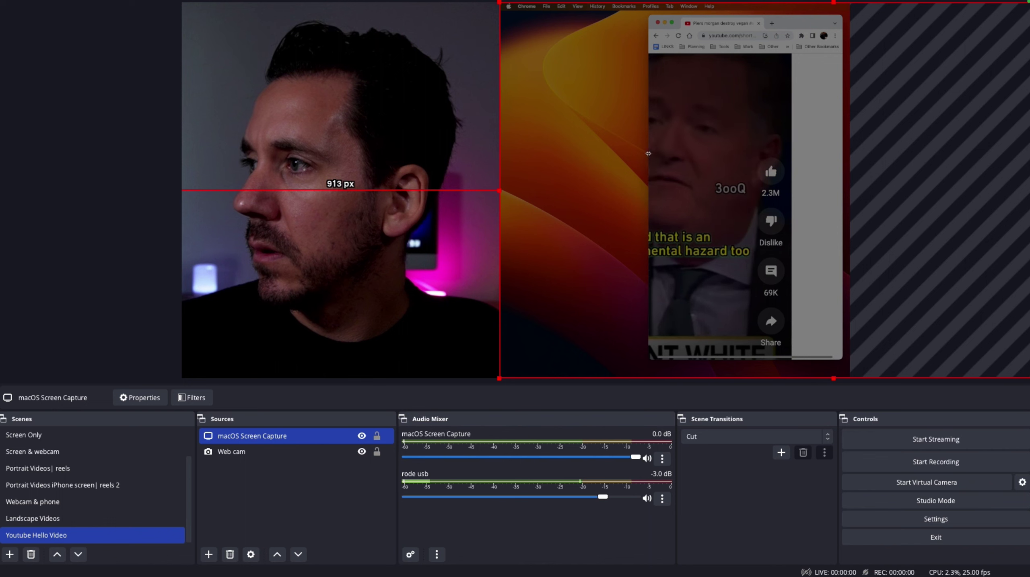
left_click_drag(615, 156, 549, 155)
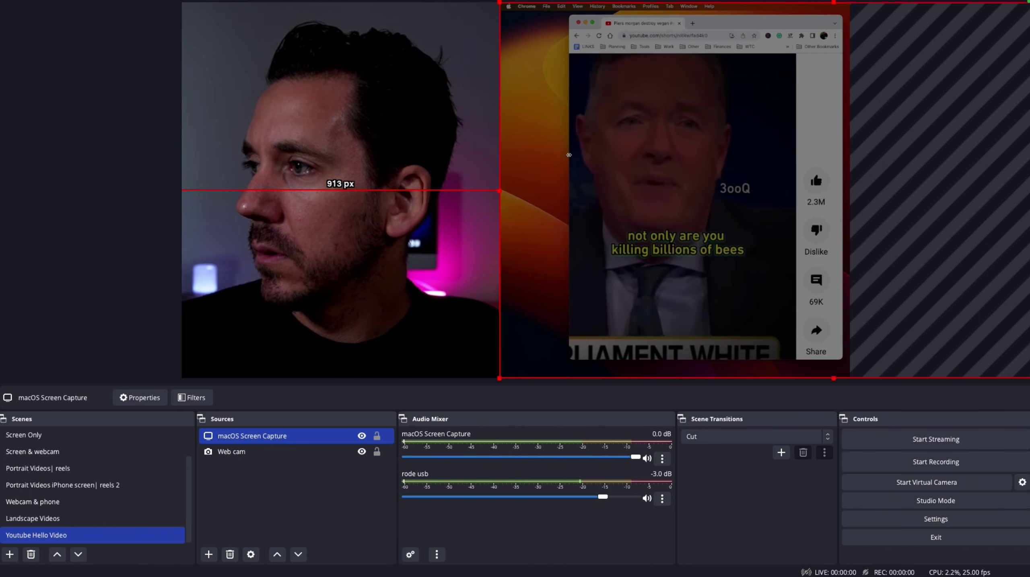
left_click_drag(842, 180, 809, 181)
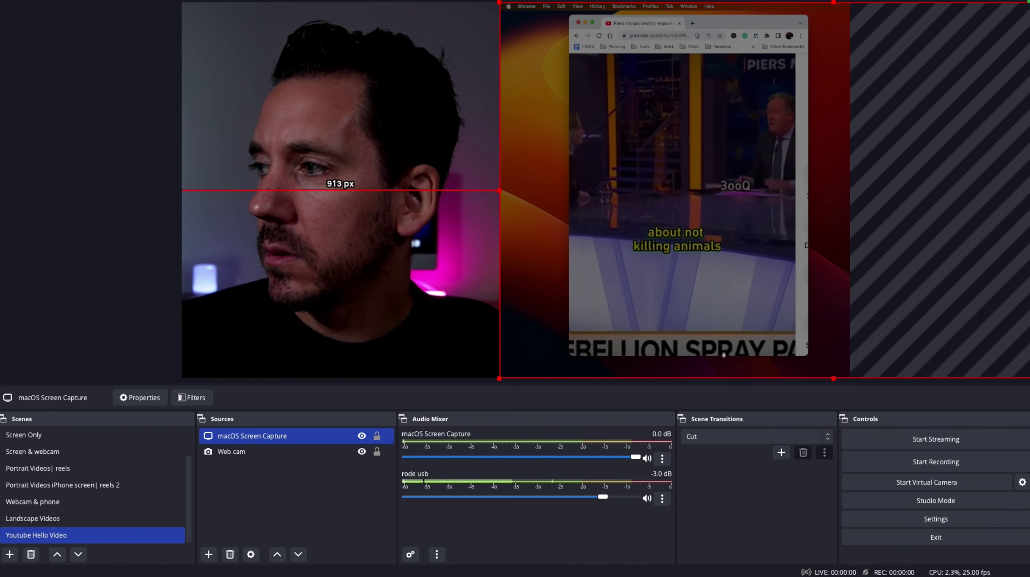
mouse_move(723, 360)
left_mouse_down()
mouse_move(729, 331)
mouse_move(733, 374)
left_mouse_up()
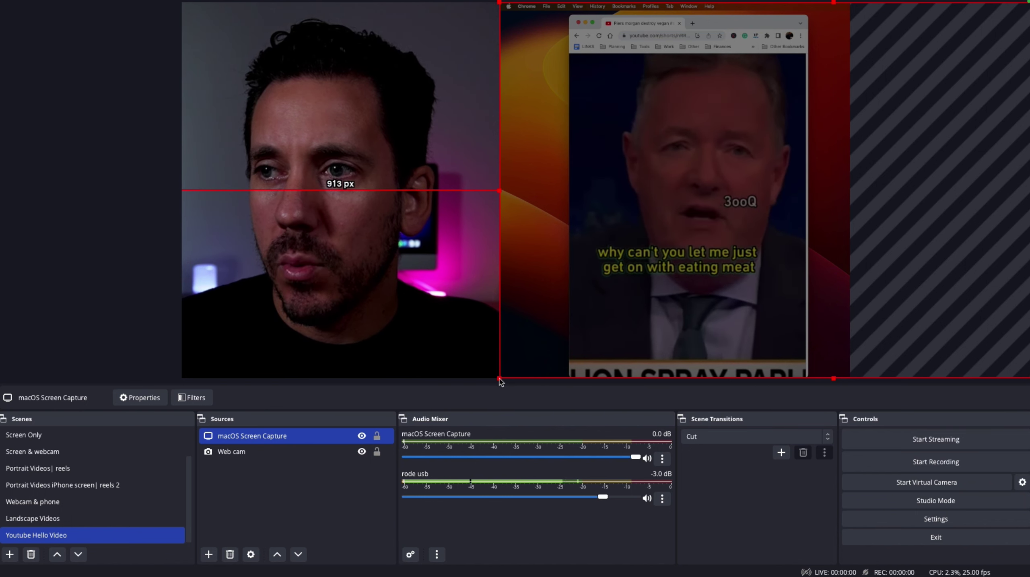
Step: Scale and move the macOS Screen Capture so the Short's video fills the right half
mouse_move(503, 395)
left_mouse_down()
mouse_move(462, 389)
mouse_move(535, 361)
mouse_move(526, 356)
mouse_move(500, 378)
left_mouse_up()
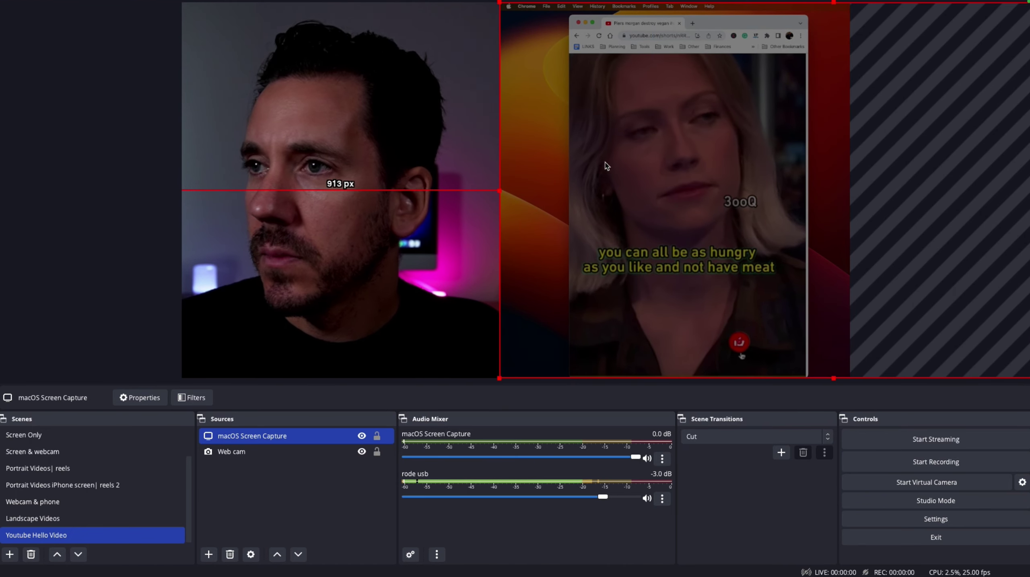
left_click_drag(792, 182, 793, 181)
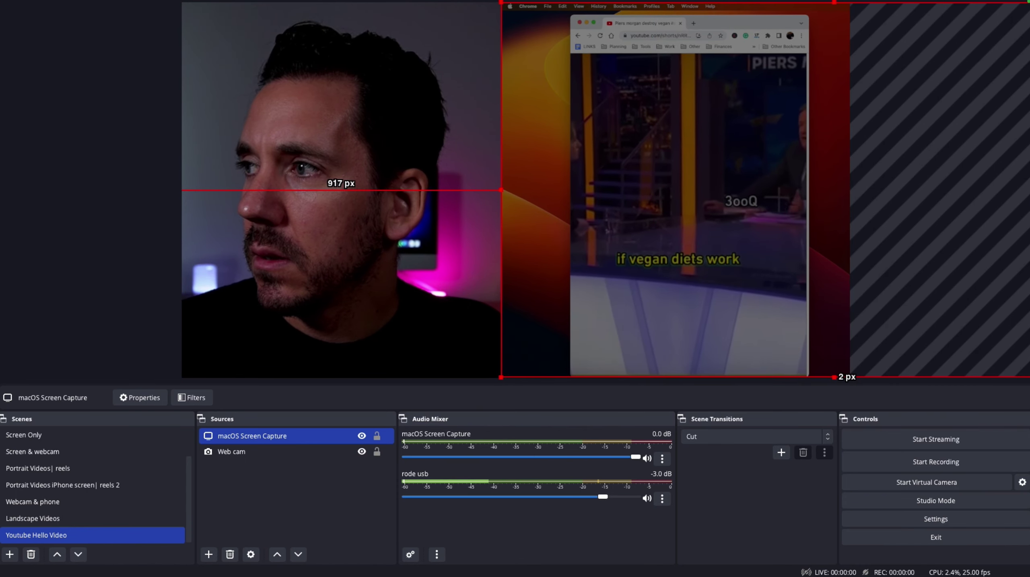
left_click_drag(706, 22, 637, 21)
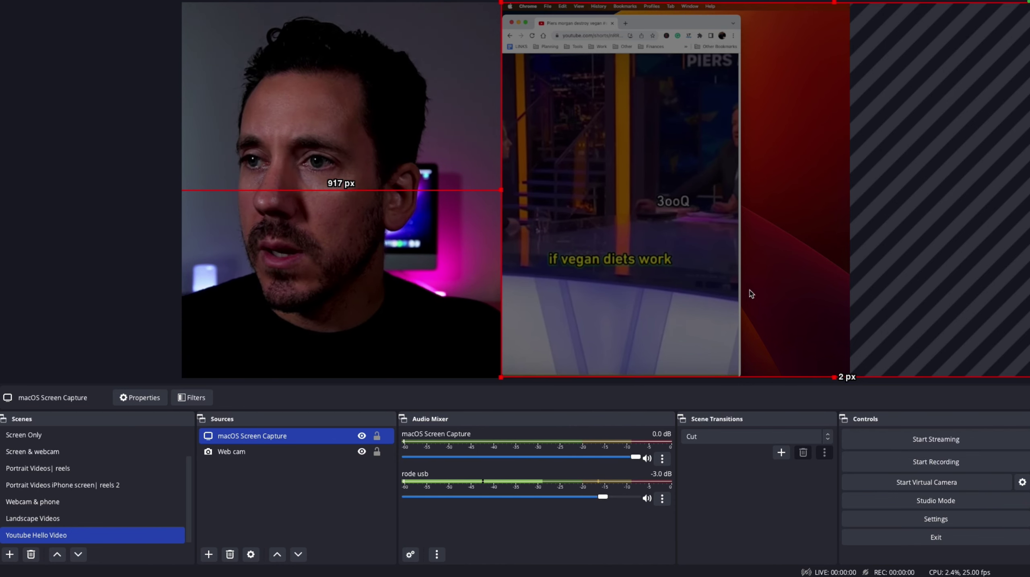
left_click_drag(751, 290, 553, 284)
left_click_drag(919, 191, 919, 252)
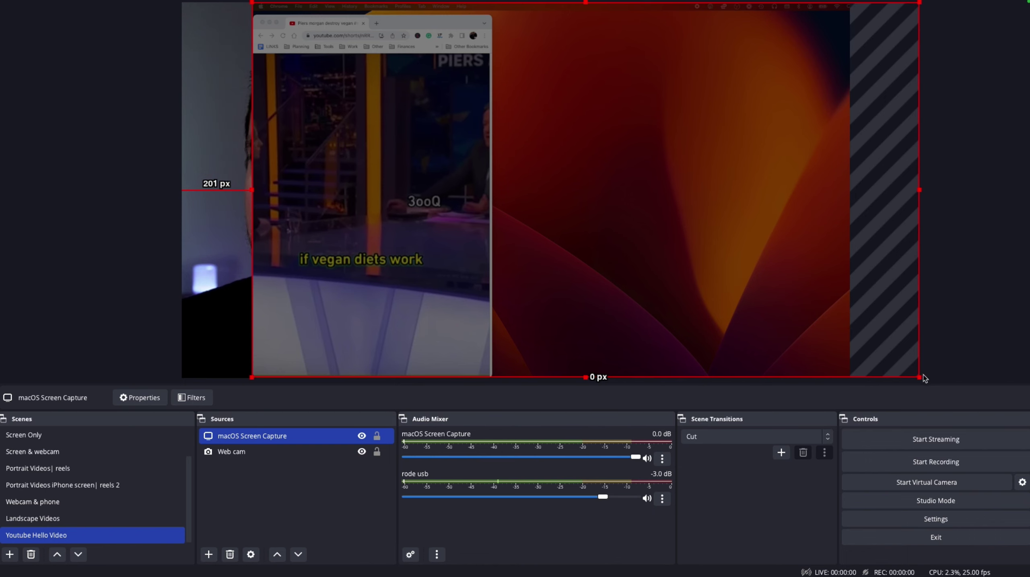
left_click_drag(920, 378, 1026, 552)
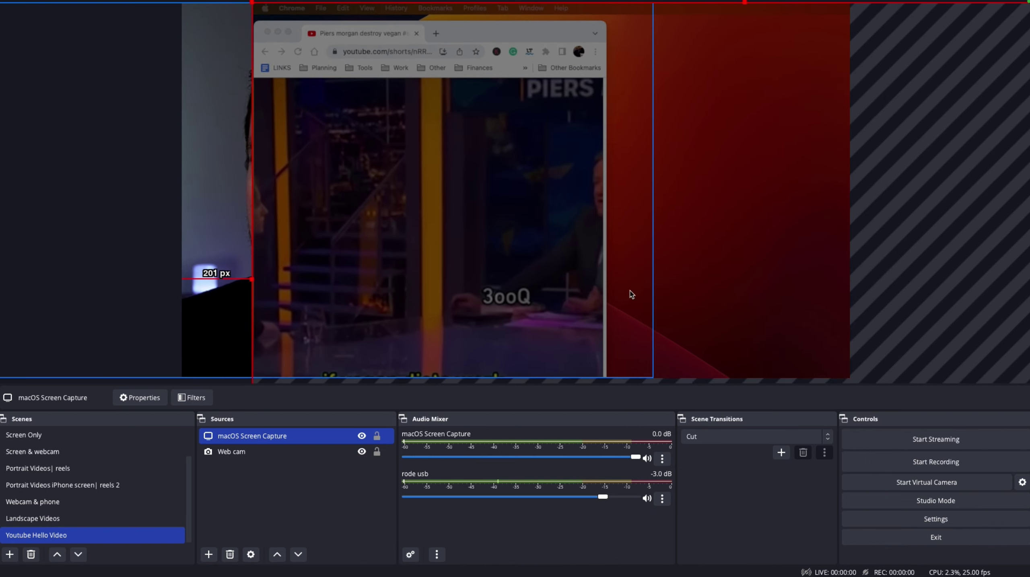
left_click_drag(494, 274, 736, 199)
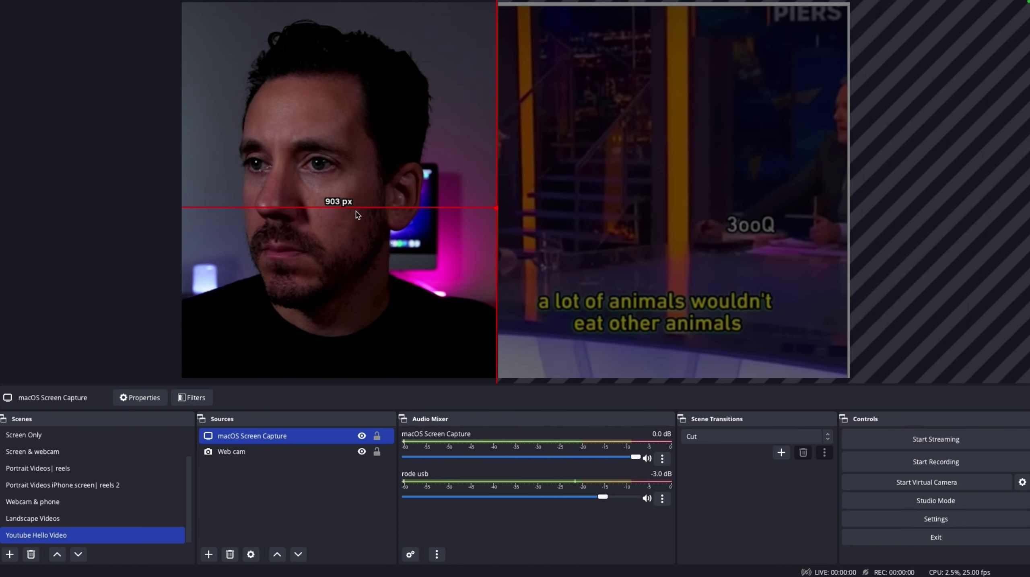
Step: Select Web cam and macOS Screen Capture, then resume the Short in the captured browser
left_click(154, 273)
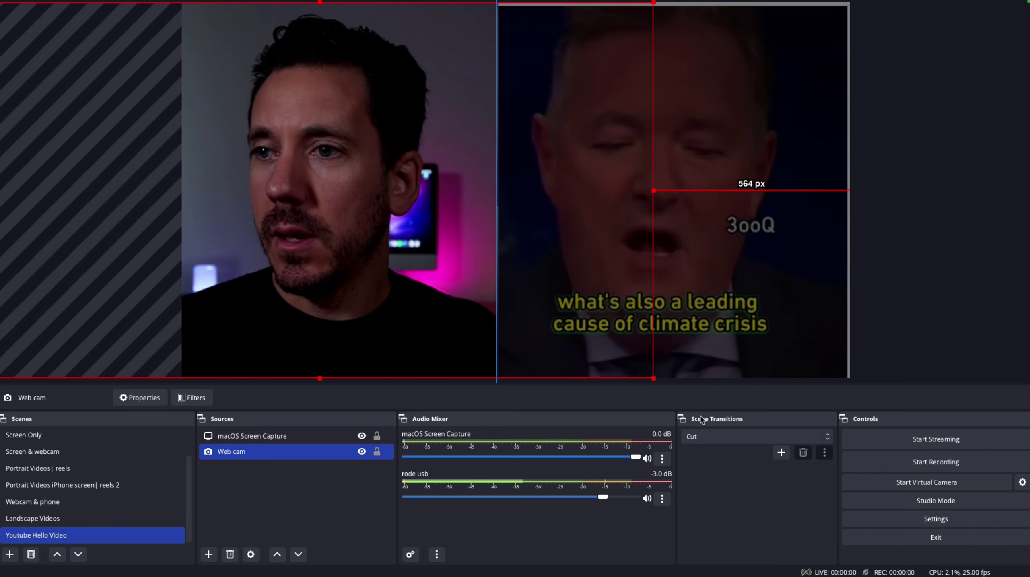
left_click(716, 306)
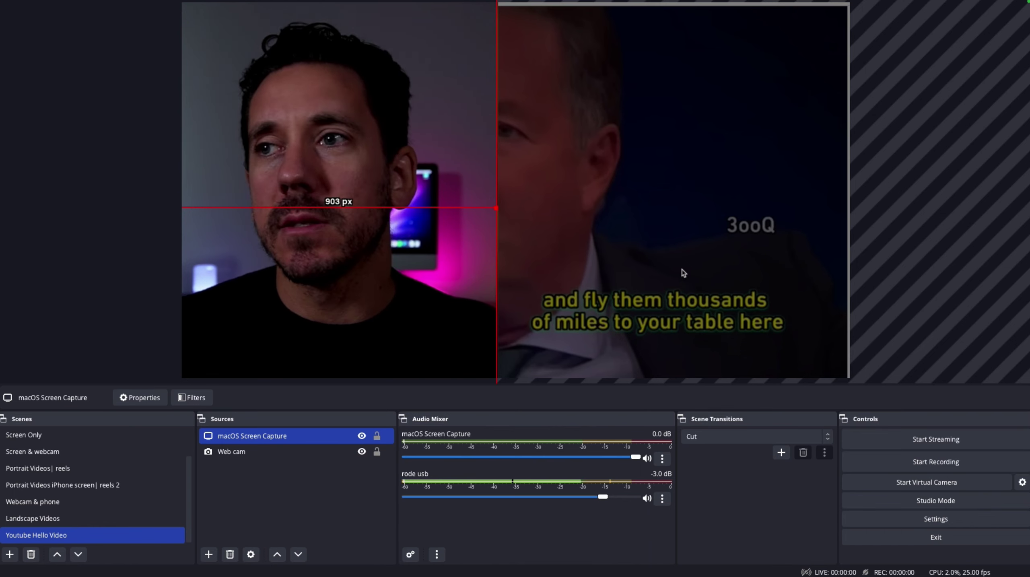
left_click(568, 130)
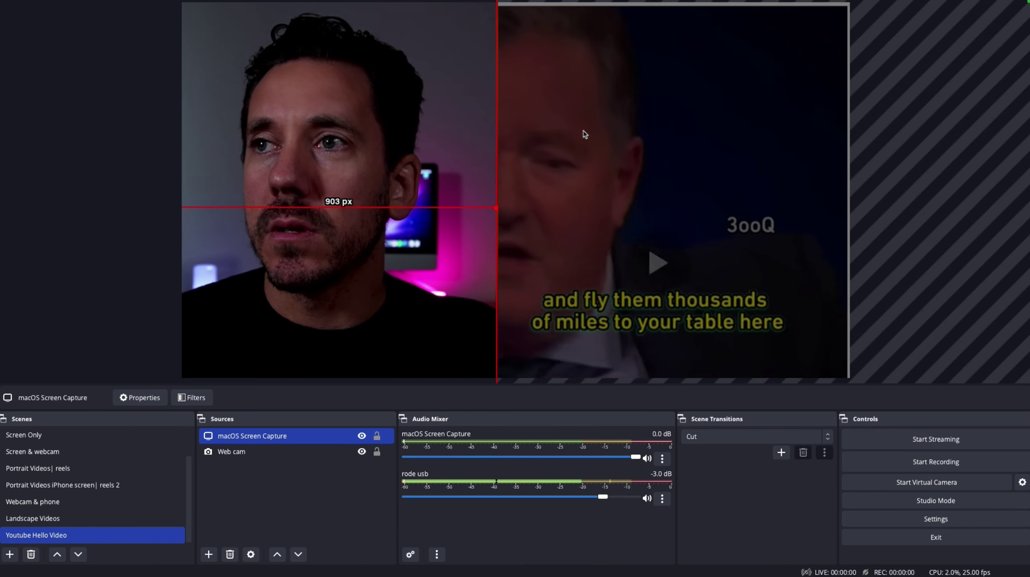